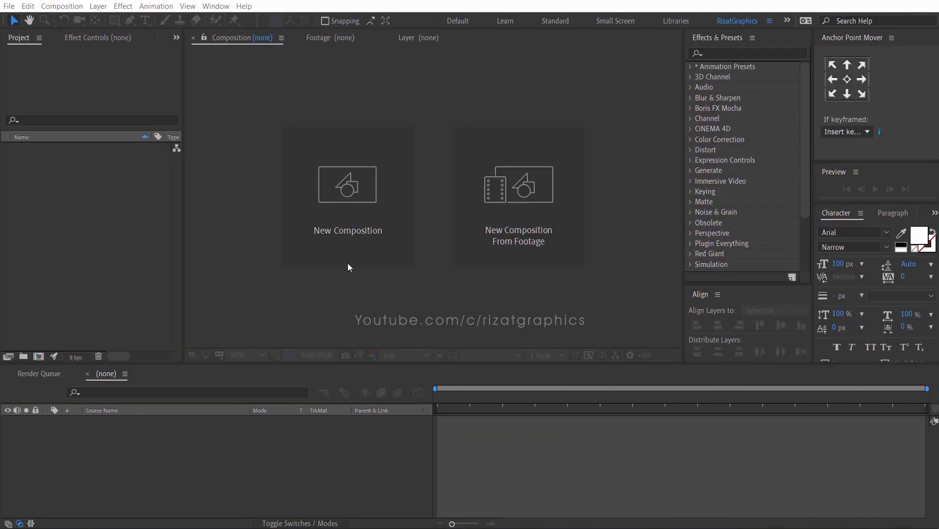
- Create the 'Rain Animation' composition at 1920×1080, 30 fps, with a 0:00:20:00 duration
{"action": "left_click", "coordinate": [347, 259]}
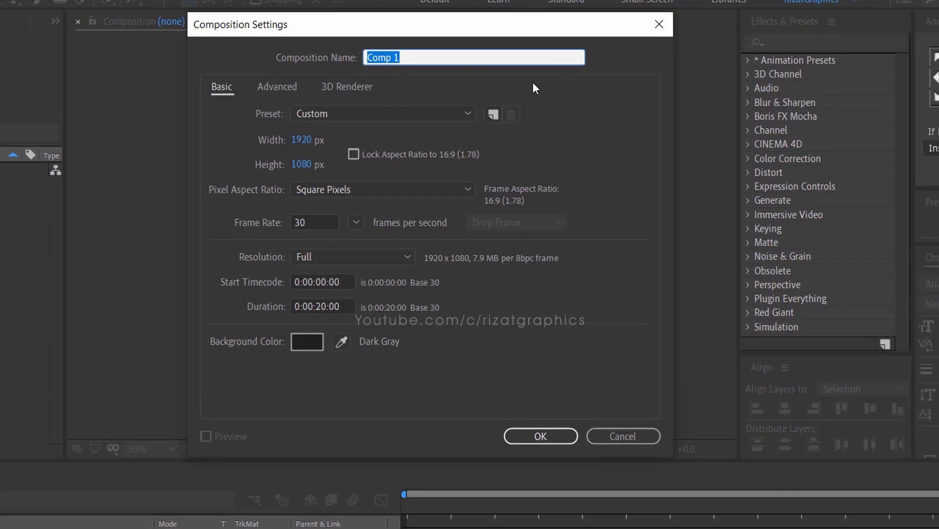
{"action": "left_click", "coordinate": [527, 54]}
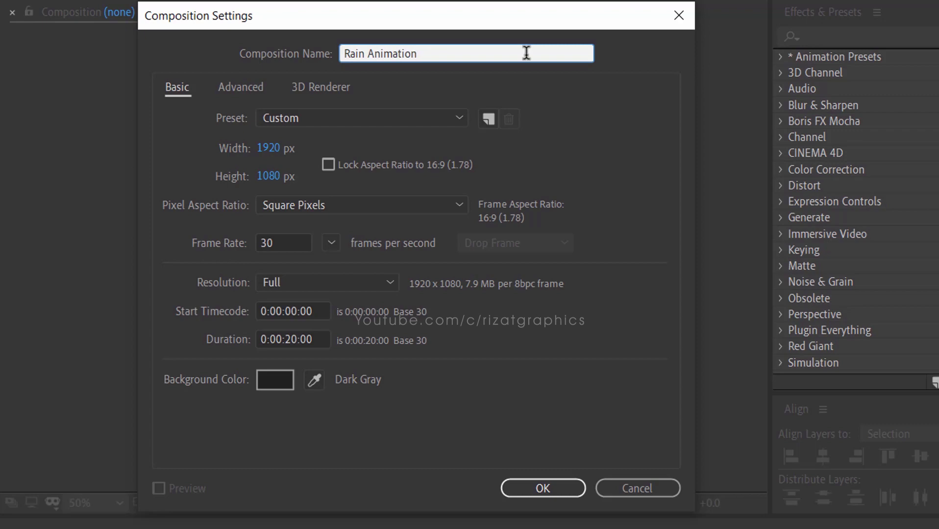
{"action": "left_click", "coordinate": [292, 147]}
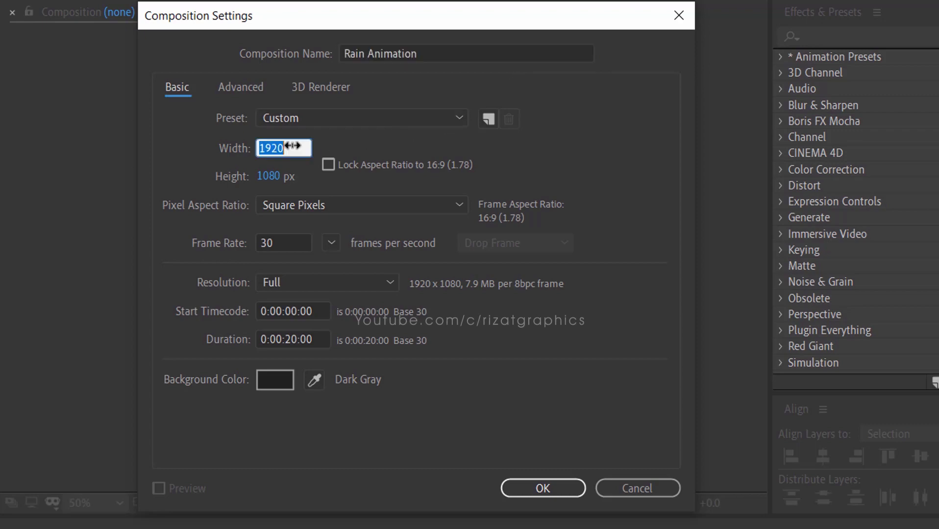
{"action": "left_click", "coordinate": [289, 177]}
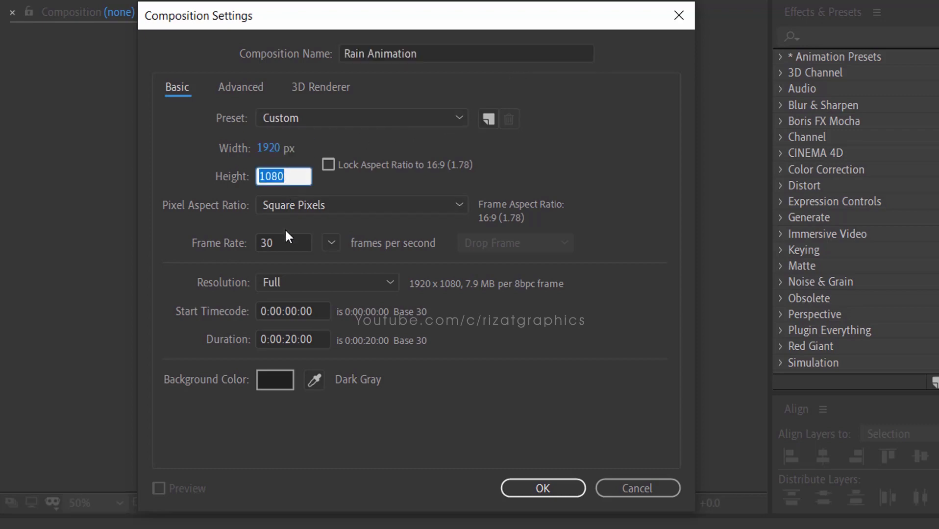
{"action": "left_click", "coordinate": [282, 243]}
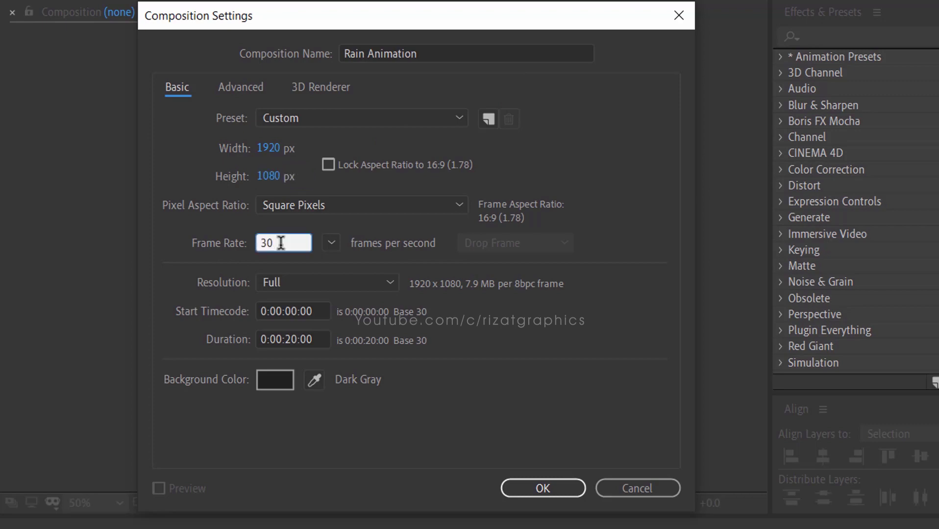
{"action": "left_click_drag", "start_coordinate": [321, 338], "coordinate": [271, 339]}
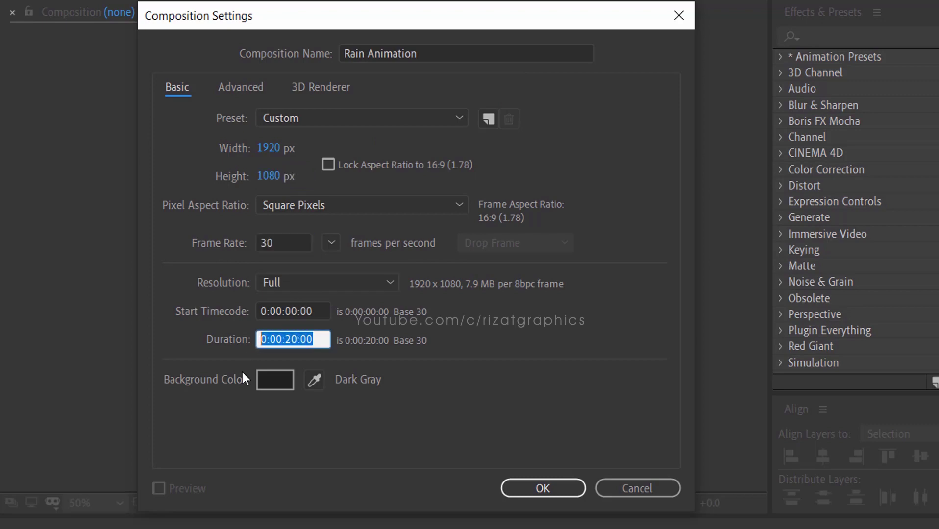
{"action": "left_click", "coordinate": [542, 488]}
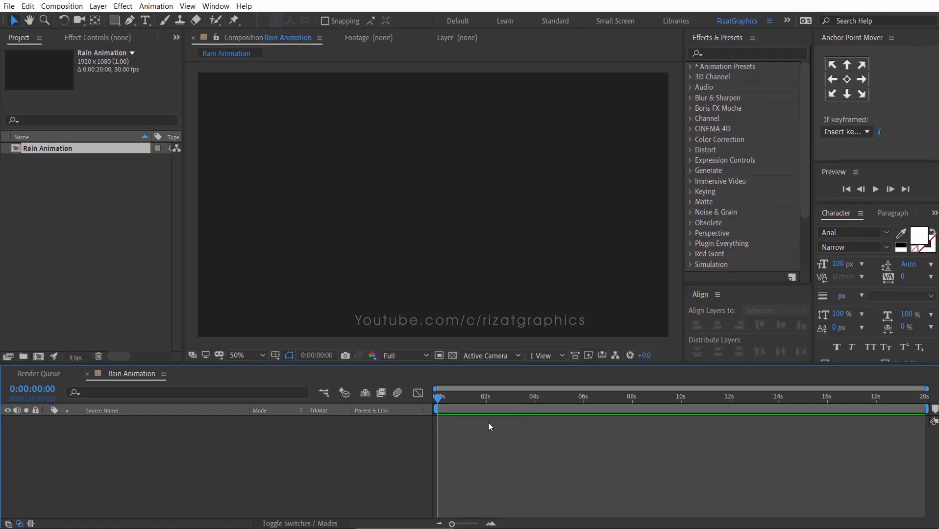
- Import the Clouds - 16495.mp4 and Tornado - 22070.mp4 clips via File > Import > File
{"action": "left_click", "coordinate": [9, 6]}
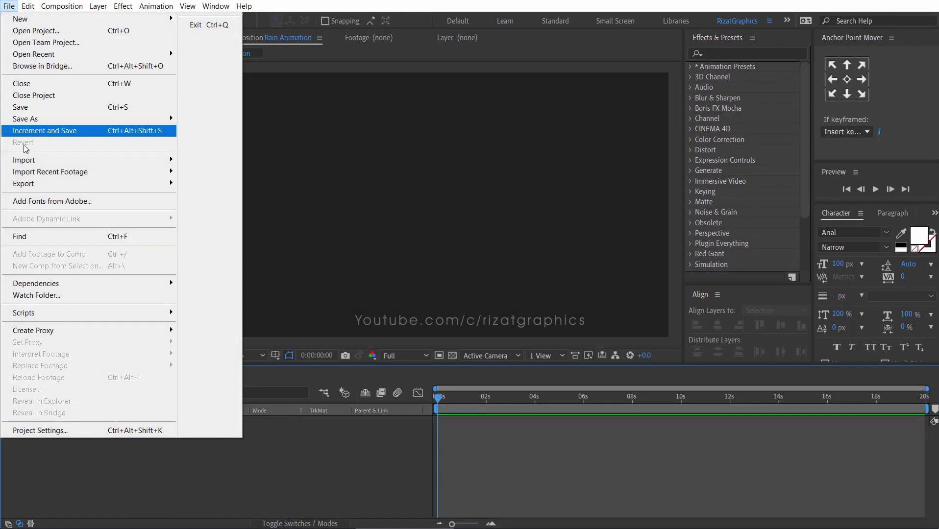
{"action": "mouse_move", "coordinate": [114, 164]}
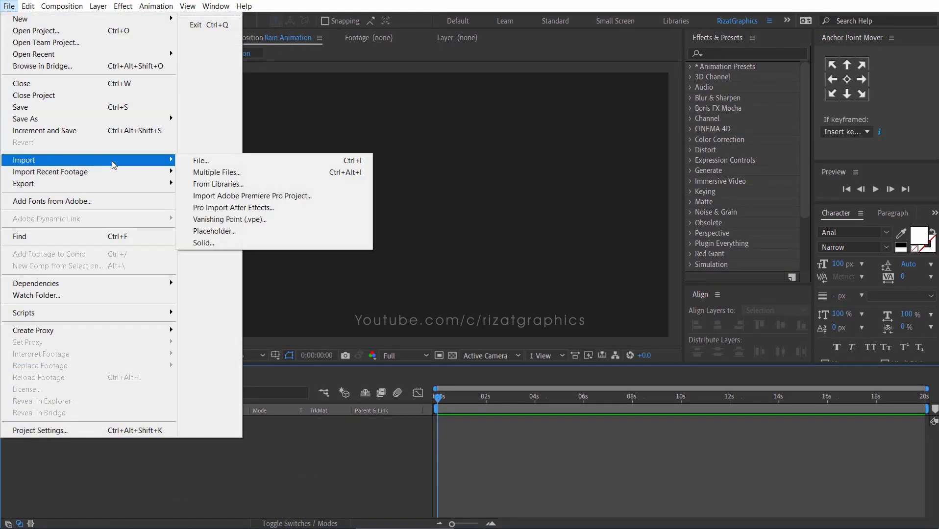
{"action": "left_click", "coordinate": [220, 159]}
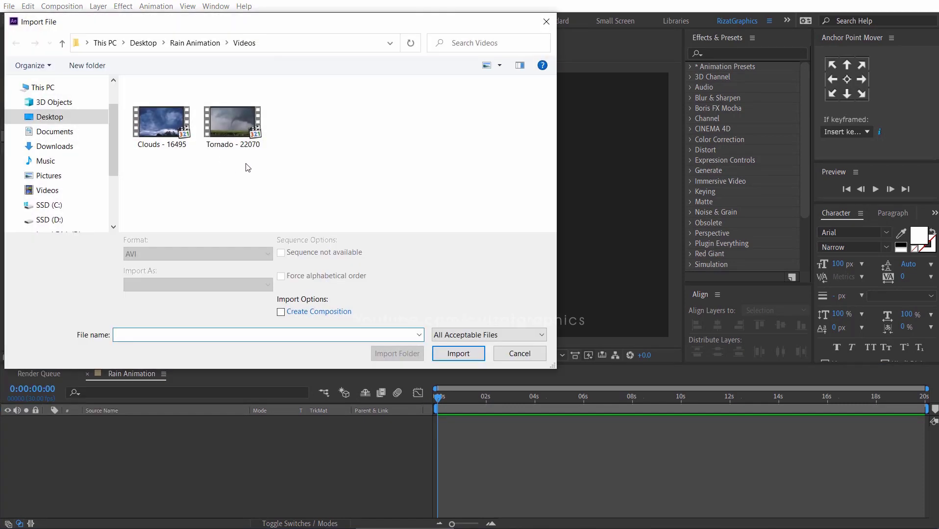
{"action": "left_click_drag", "start_coordinate": [247, 167], "coordinate": [161, 124]}
{"action": "left_click", "coordinate": [441, 353]}
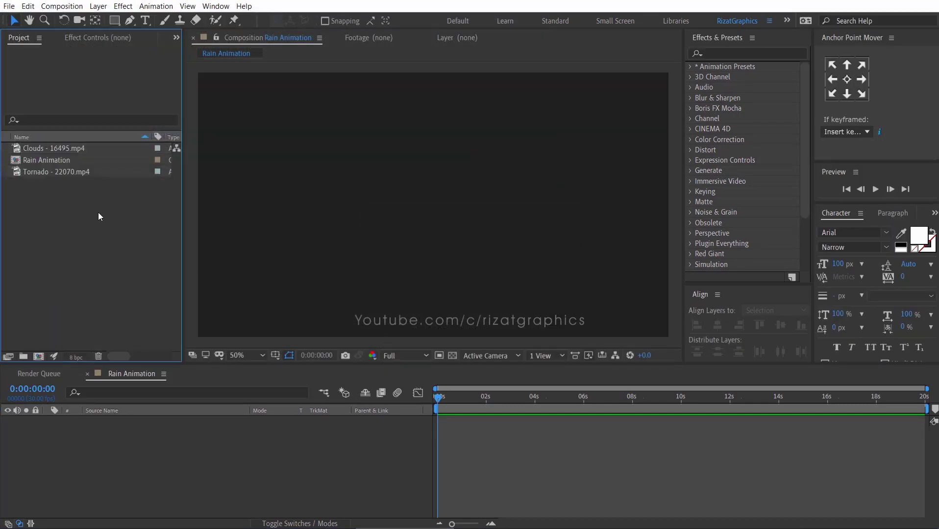
- Add Clouds - 16495.mp4 to the Rain Animation timeline and preview it
{"action": "left_click_drag", "start_coordinate": [56, 151], "coordinate": [51, 453]}
{"action": "left_click", "coordinate": [875, 190]}
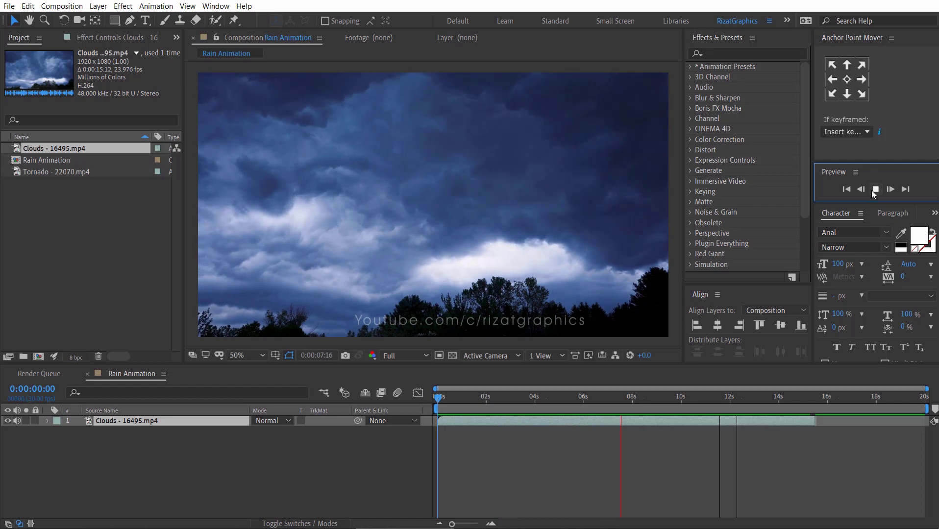
{"action": "left_click", "coordinate": [873, 192]}
- Time-stretch the Clouds layer by a 225% stretch factor and preview the slowed clouds
{"action": "left_click", "coordinate": [438, 398]}
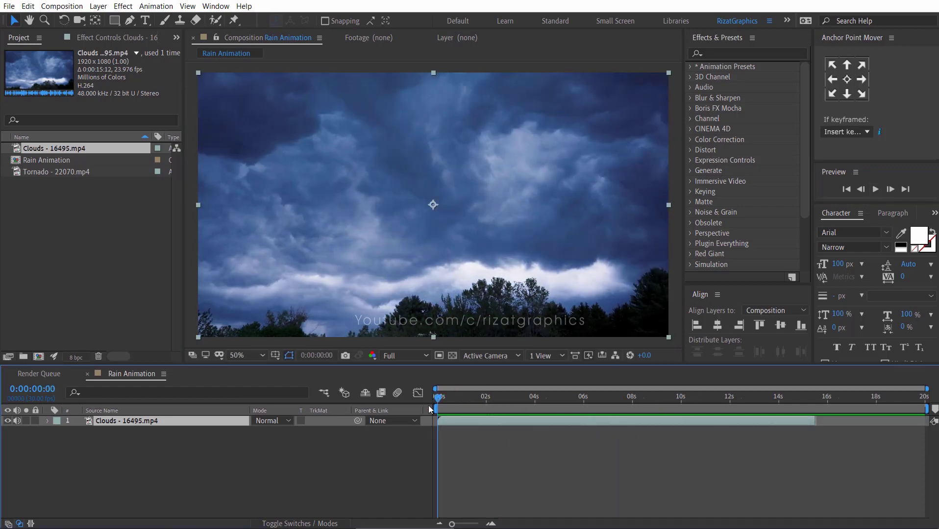
{"action": "right_click", "coordinate": [220, 422]}
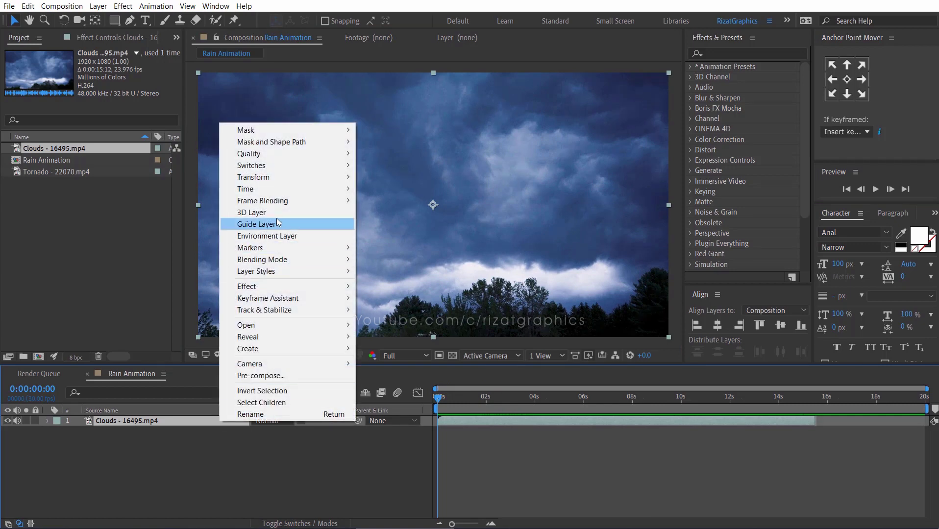
{"action": "mouse_move", "coordinate": [280, 191]}
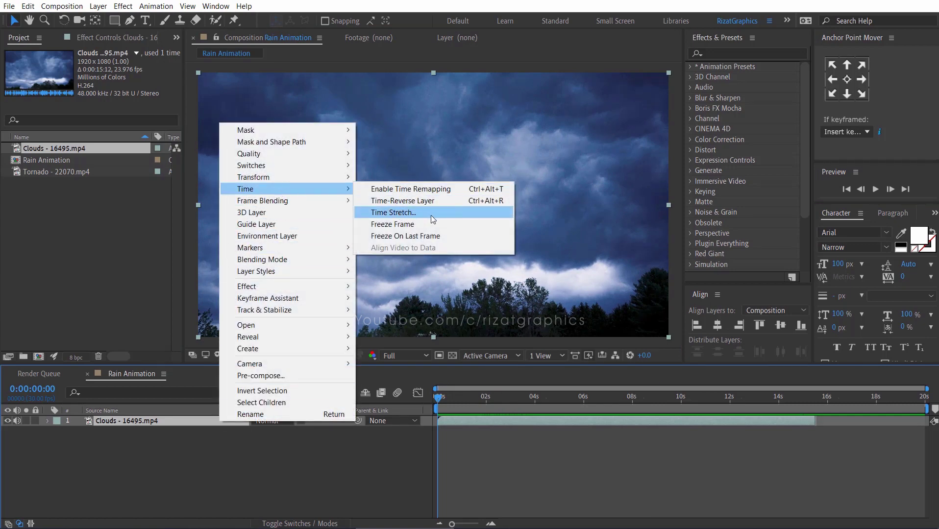
{"action": "left_click", "coordinate": [437, 214]}
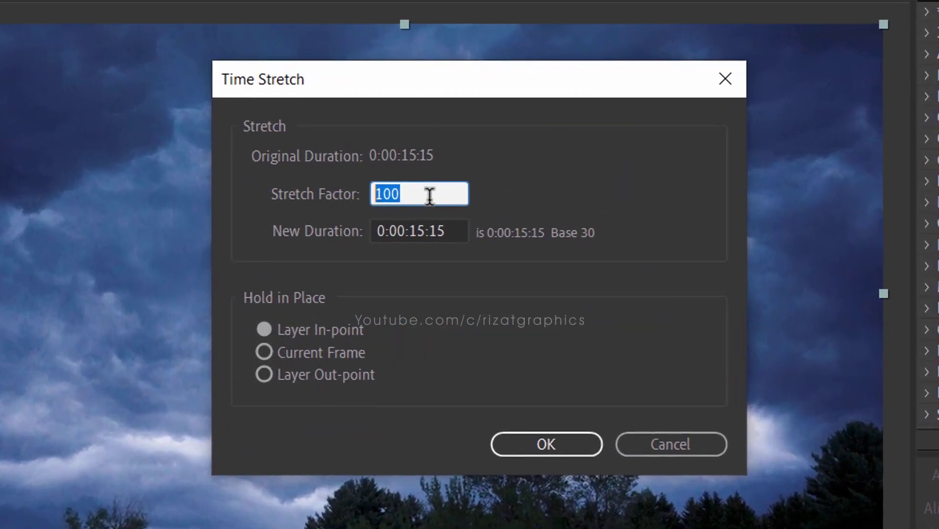
{"action": "type", "text": "225"}
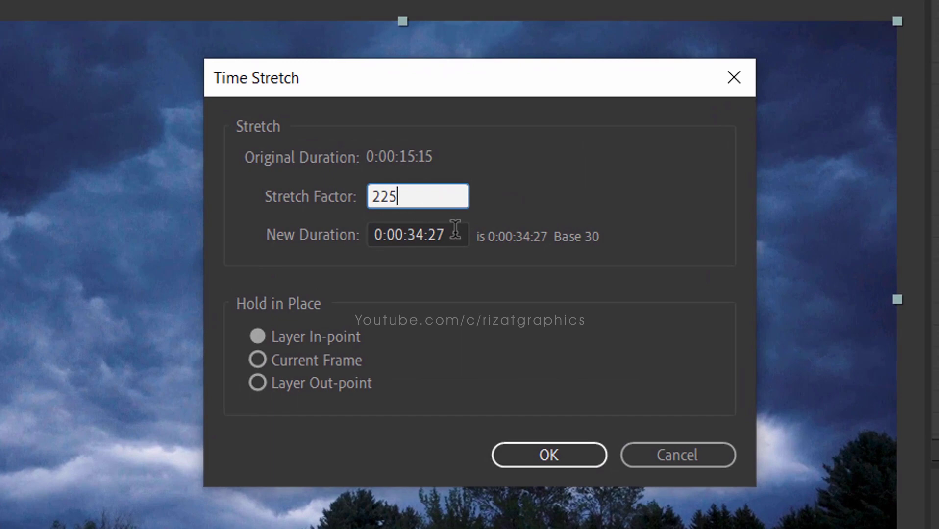
{"action": "left_click_drag", "start_coordinate": [455, 229], "coordinate": [319, 227]}
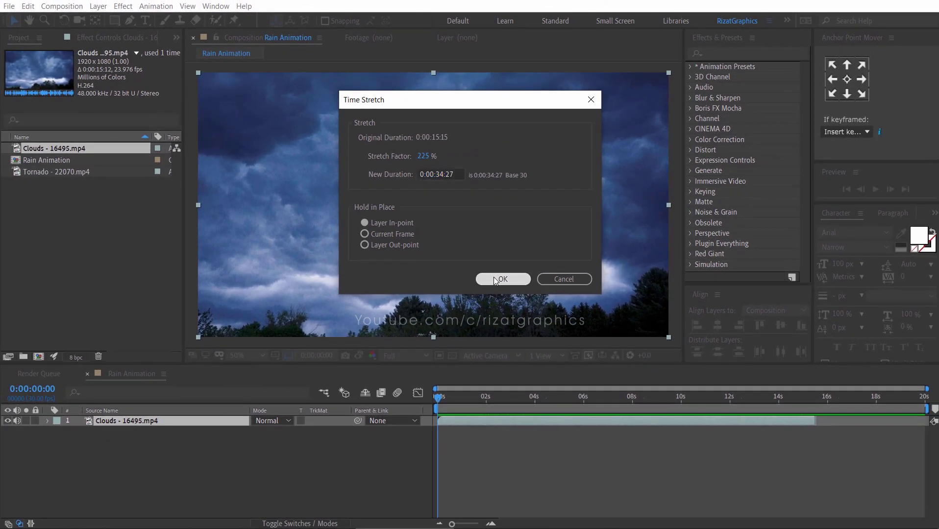
{"action": "left_click", "coordinate": [495, 285]}
{"action": "left_click", "coordinate": [875, 191]}
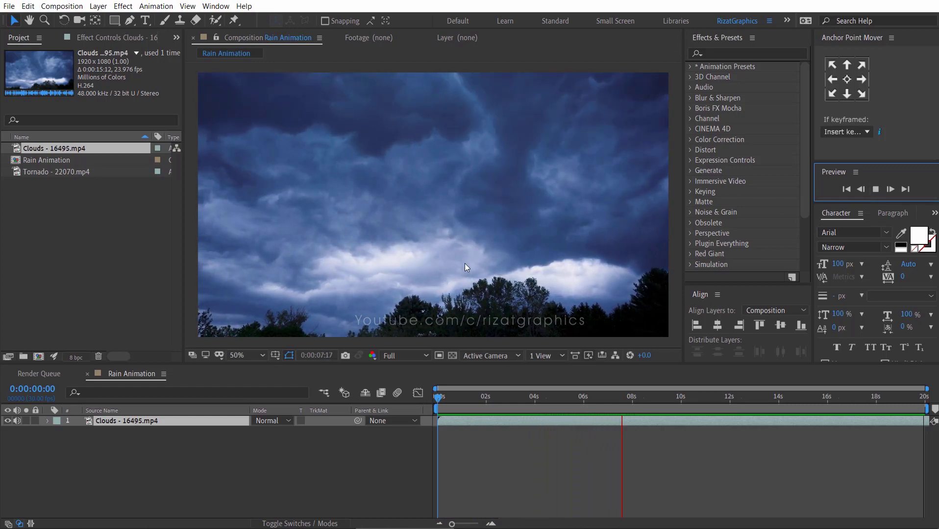
{"action": "left_click_drag", "start_coordinate": [482, 398], "coordinate": [426, 408]}
- Set the Clouds layer's frame blending to Pixel Motion
{"action": "right_click", "coordinate": [222, 421]}
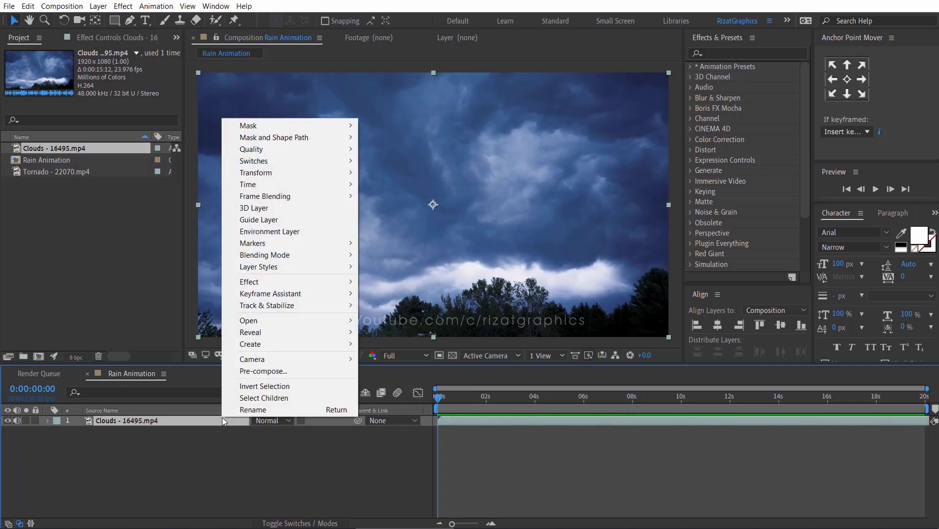
{"action": "mouse_move", "coordinate": [307, 195]}
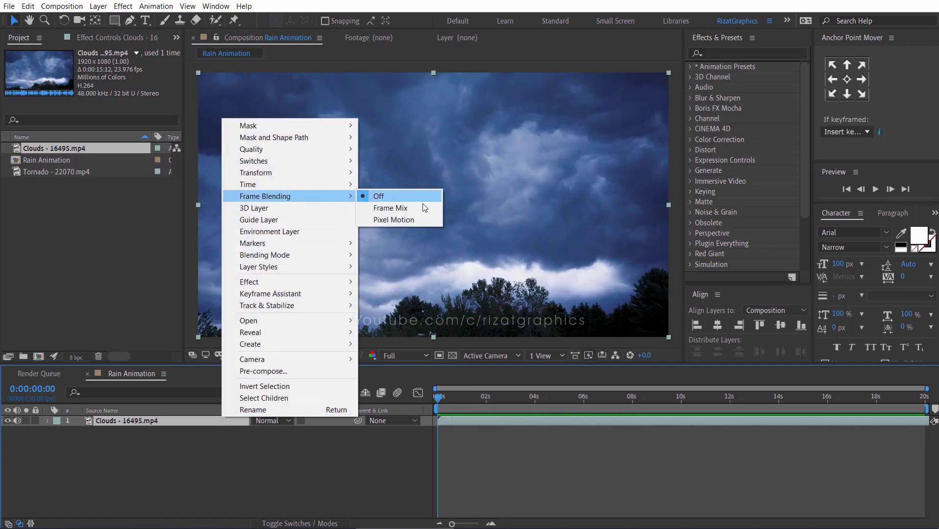
{"action": "left_click", "coordinate": [422, 221]}
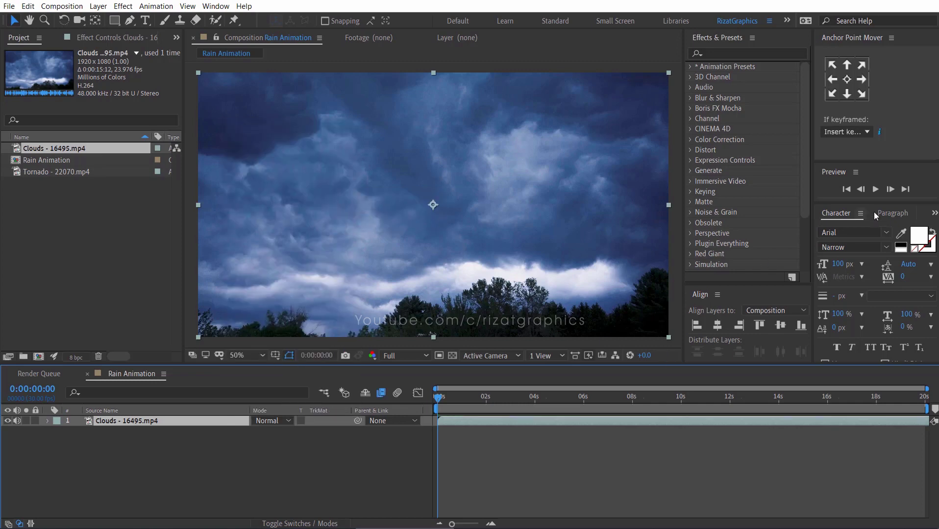
- Preview the blended clouds, return to frame 0, and place Tornado - 22070.mp4 above Clouds
{"action": "left_click", "coordinate": [875, 190]}
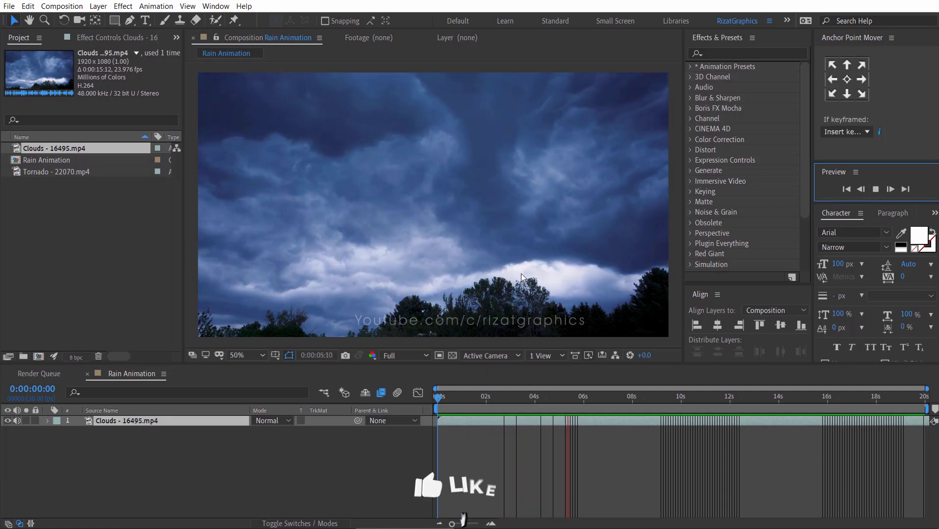
{"action": "left_click", "coordinate": [471, 399]}
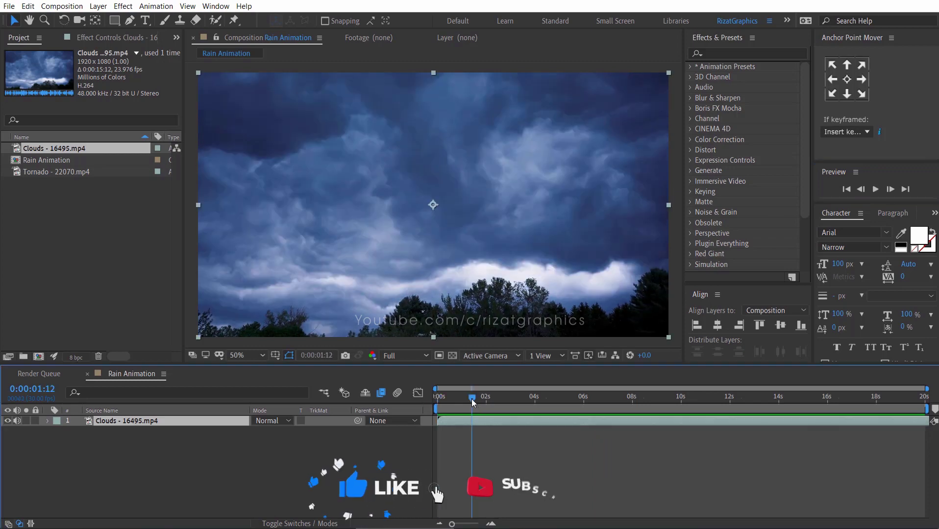
{"action": "key", "text": "Home"}
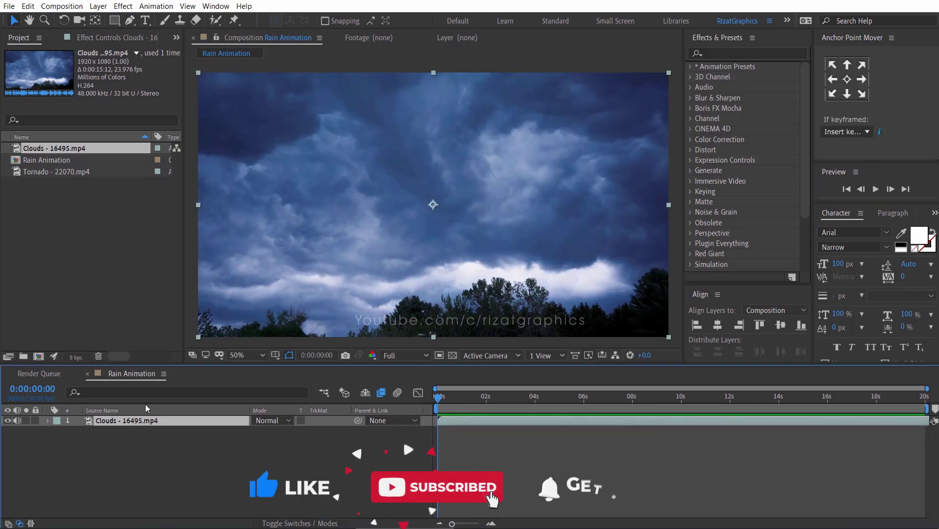
{"action": "left_click_drag", "start_coordinate": [62, 173], "coordinate": [63, 425]}
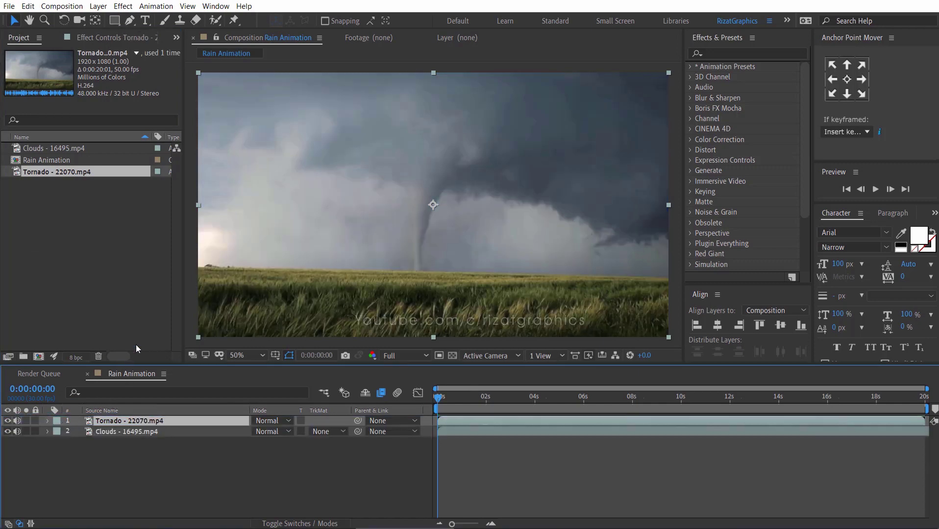
- Draw a closed Pen mask on the Tornado layer enclosing only the wheat field below the horizon
{"action": "left_click", "coordinate": [136, 23]}
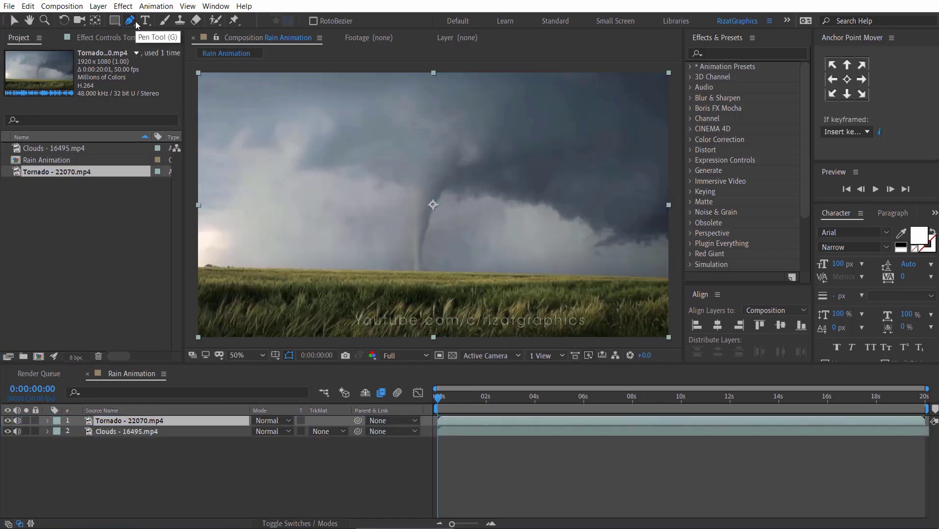
{"action": "left_click", "coordinate": [195, 268]}
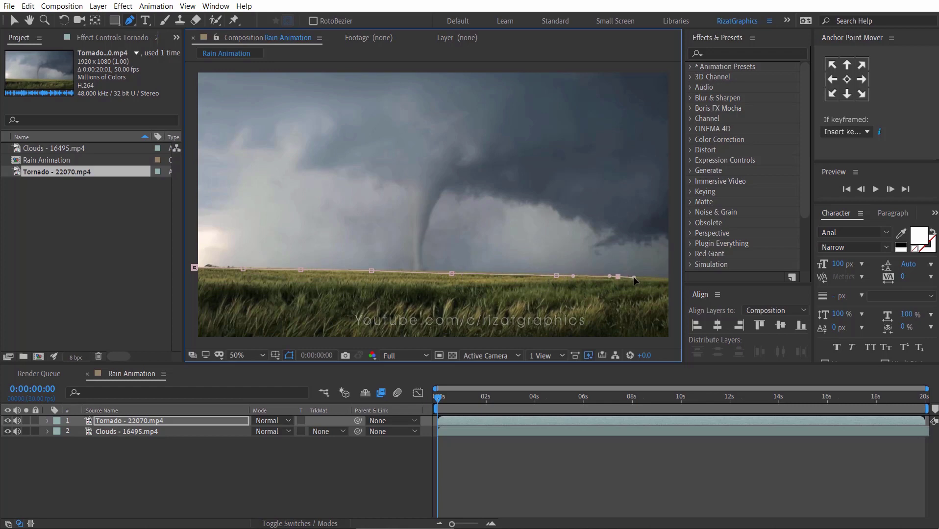
{"action": "left_click", "coordinate": [195, 340]}
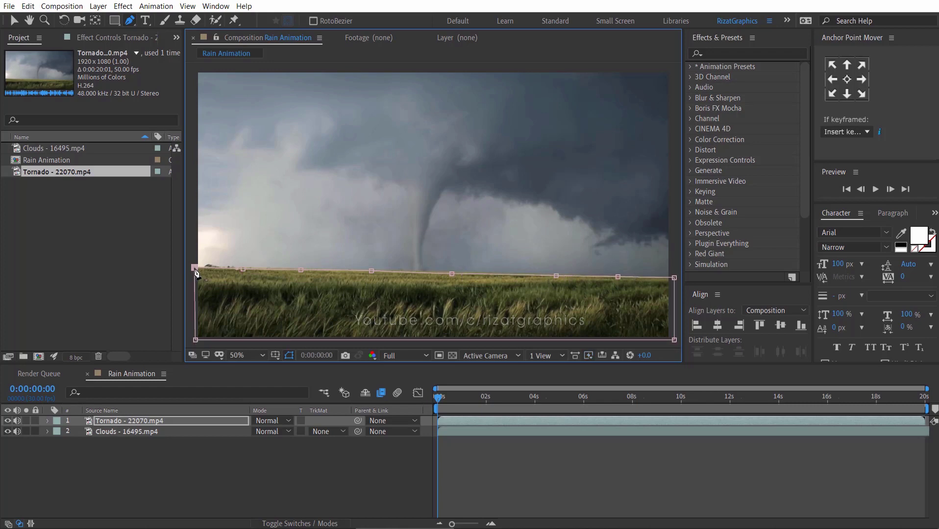
{"action": "left_click", "coordinate": [195, 269]}
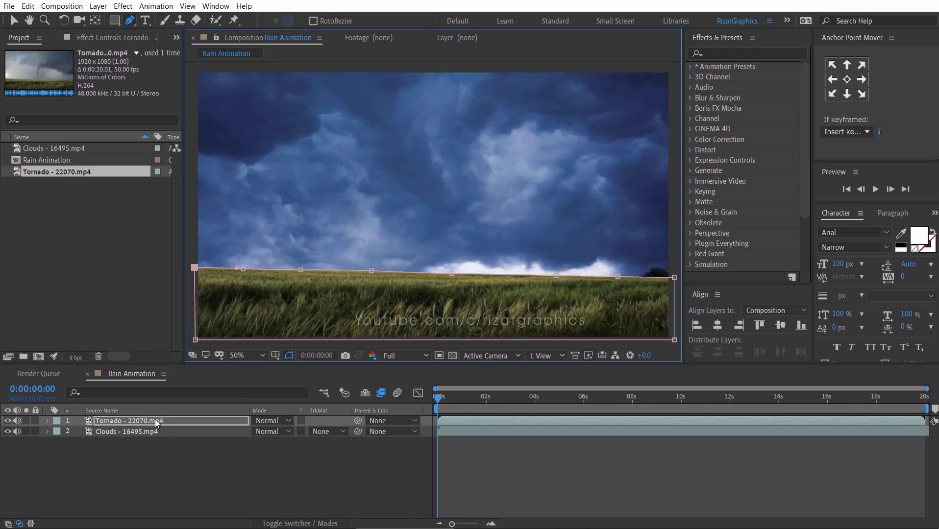
- Set the Tornado layer's Mask Feather to 10 px, then collapse the layer
{"action": "left_click", "coordinate": [145, 456]}
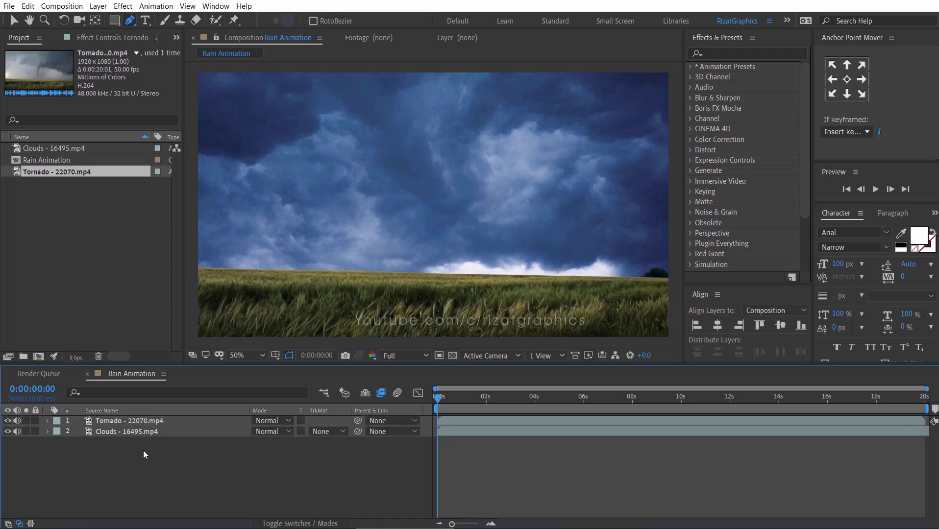
{"action": "left_click", "coordinate": [156, 424]}
{"action": "key", "text": "f"}
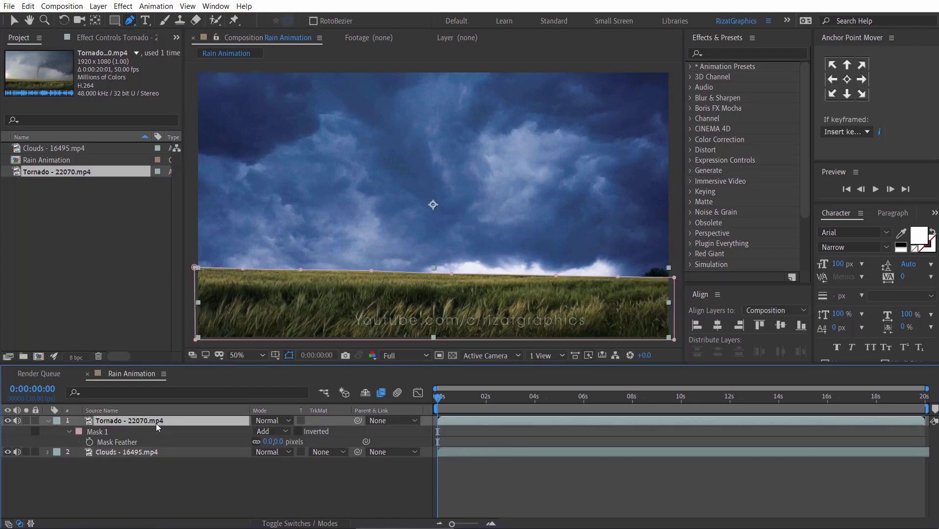
{"action": "left_click", "coordinate": [266, 441]}
{"action": "type", "text": "10"}
{"action": "key", "text": "Return"}
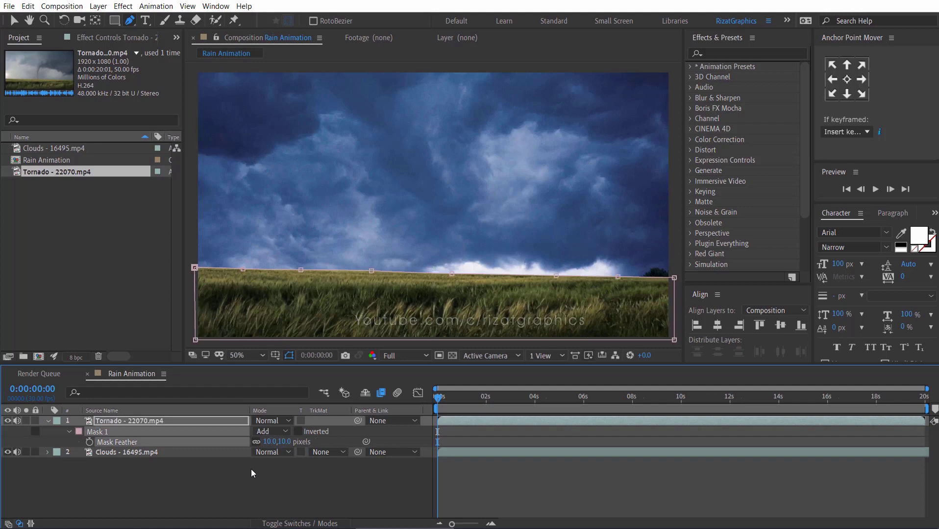
{"action": "left_click", "coordinate": [69, 424]}
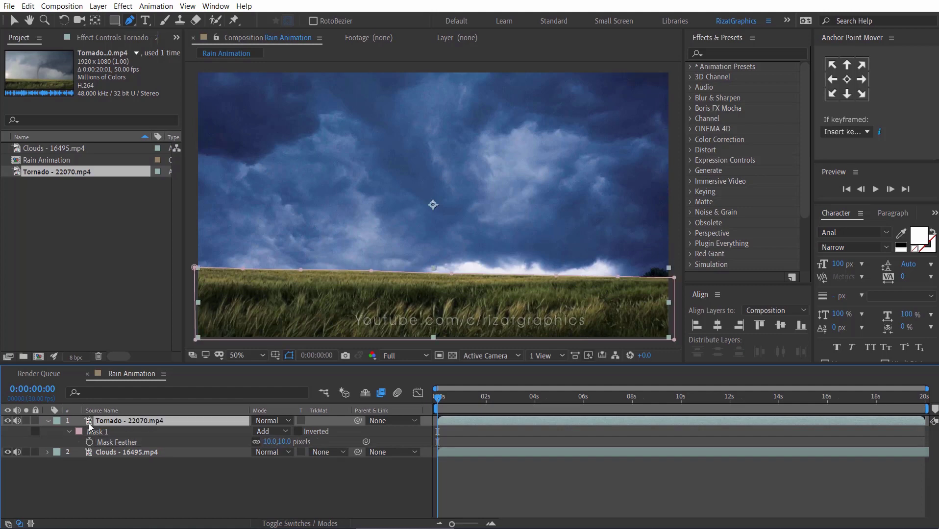
{"action": "left_click", "coordinate": [48, 421]}
- Mute the audio of both footage layers and scale the Clouds layer to 125%
{"action": "left_click", "coordinate": [17, 420]}
{"action": "left_click", "coordinate": [17, 431]}
{"action": "left_click", "coordinate": [139, 431]}
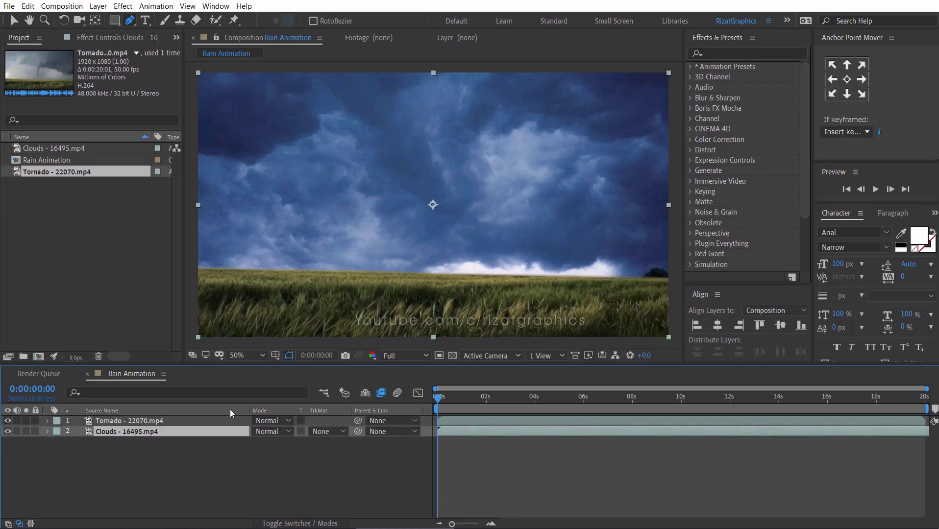
{"action": "key", "text": "s"}
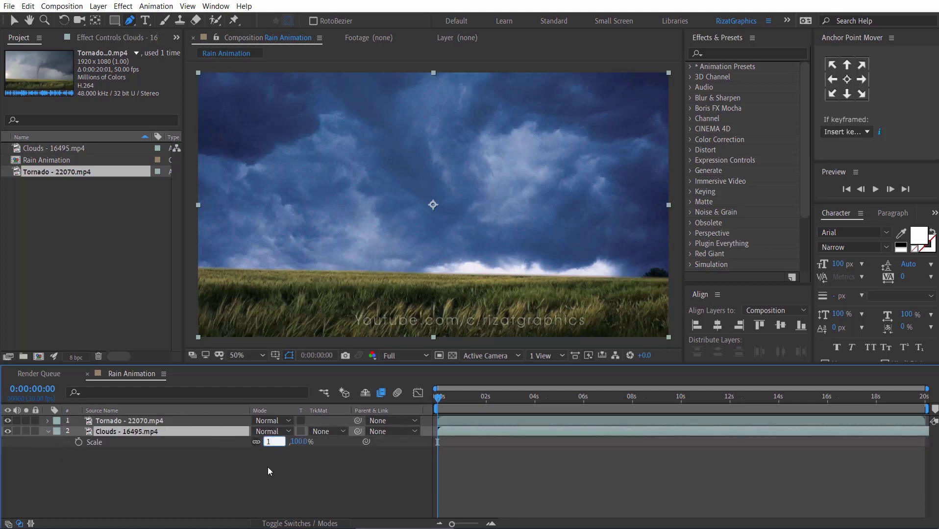
{"action": "type", "text": "125"}
{"action": "key", "text": "Return"}
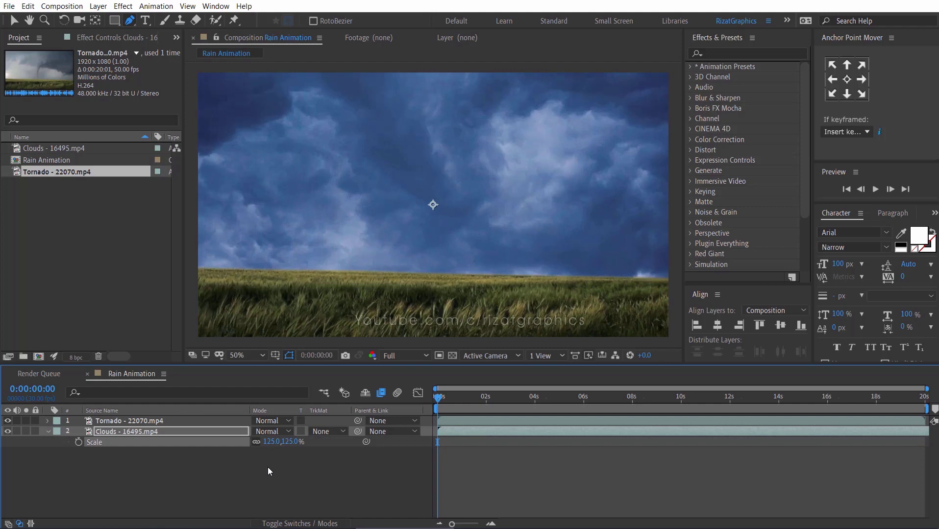
- Nudge the Clouds layer slightly down in the frame with the Selection tool
{"action": "left_click", "coordinate": [12, 20]}
{"action": "scroll", "coordinate": [360, 200], "scroll_direction": "down", "scroll_amount": 1}
{"action": "left_click", "coordinate": [500, 206]}
{"action": "left_click_drag", "start_coordinate": [501, 207], "coordinate": [502, 215]}
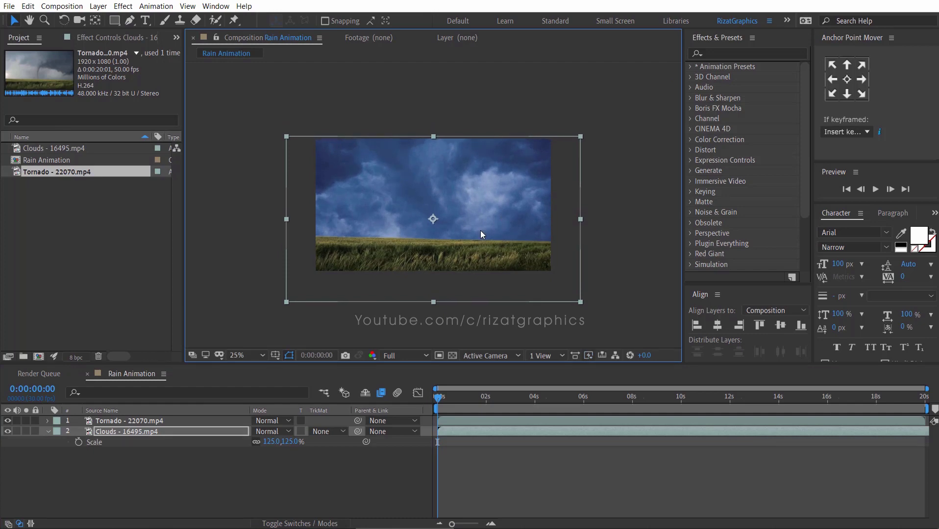
{"action": "scroll", "coordinate": [480, 231], "scroll_direction": "up", "scroll_amount": 1}
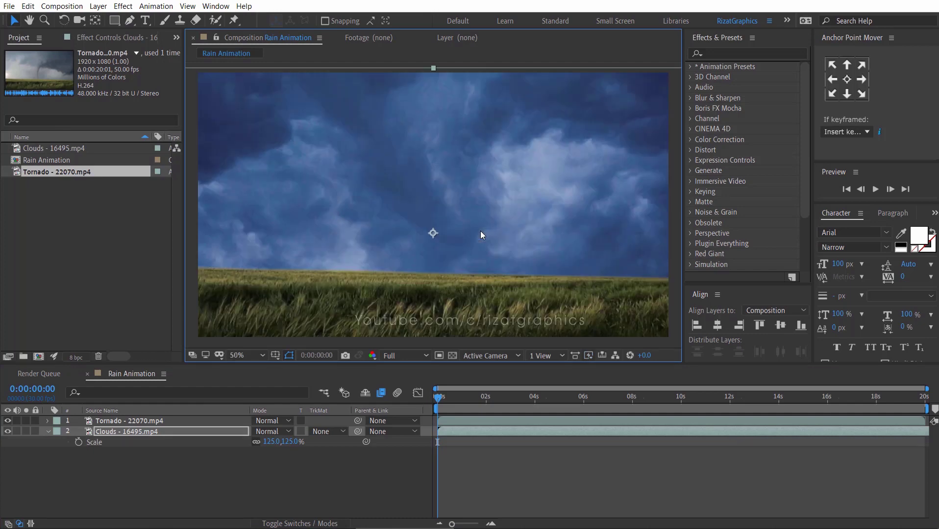
{"action": "left_click", "coordinate": [437, 401]}
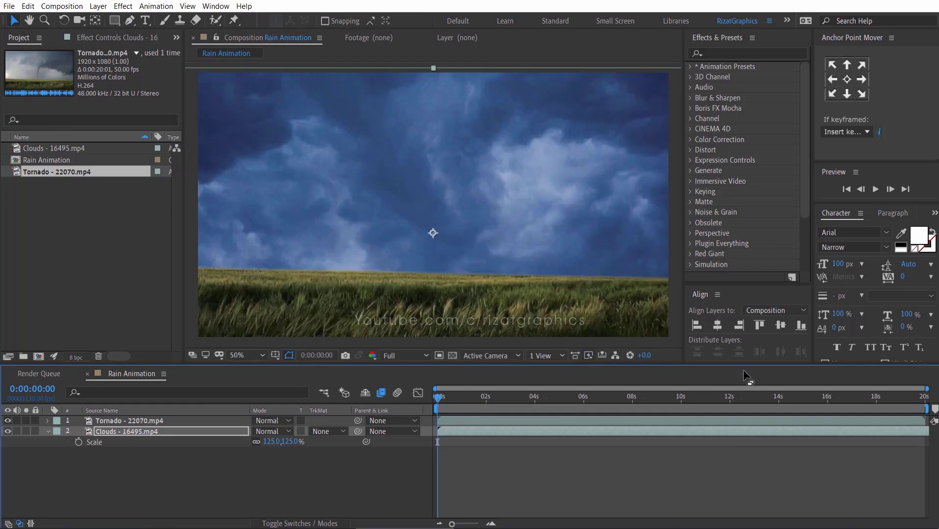
{"action": "left_click", "coordinate": [875, 189]}
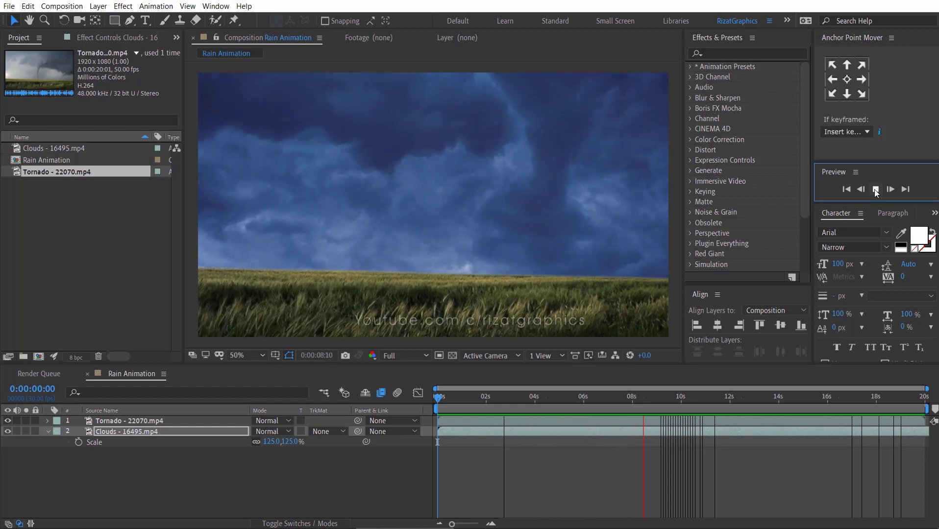
{"action": "left_click", "coordinate": [876, 189]}
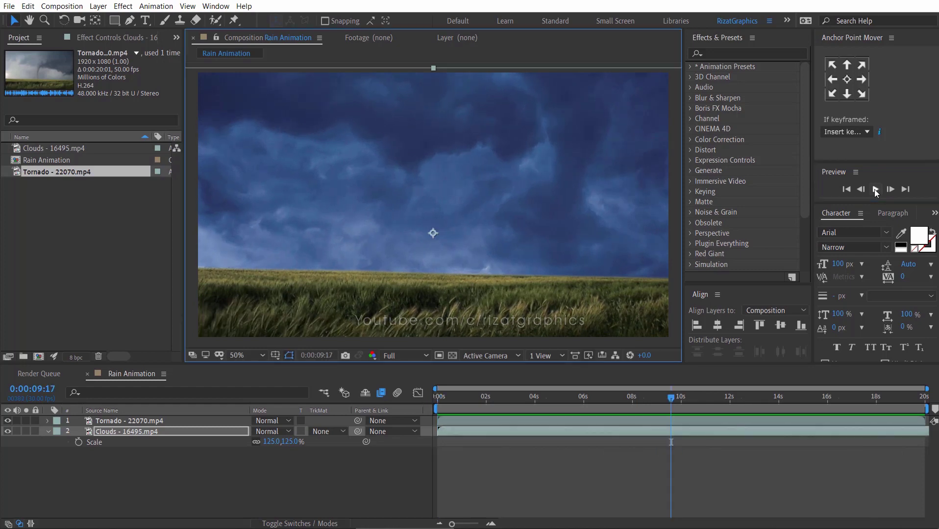
{"action": "left_click_drag", "start_coordinate": [472, 398], "coordinate": [419, 400]}
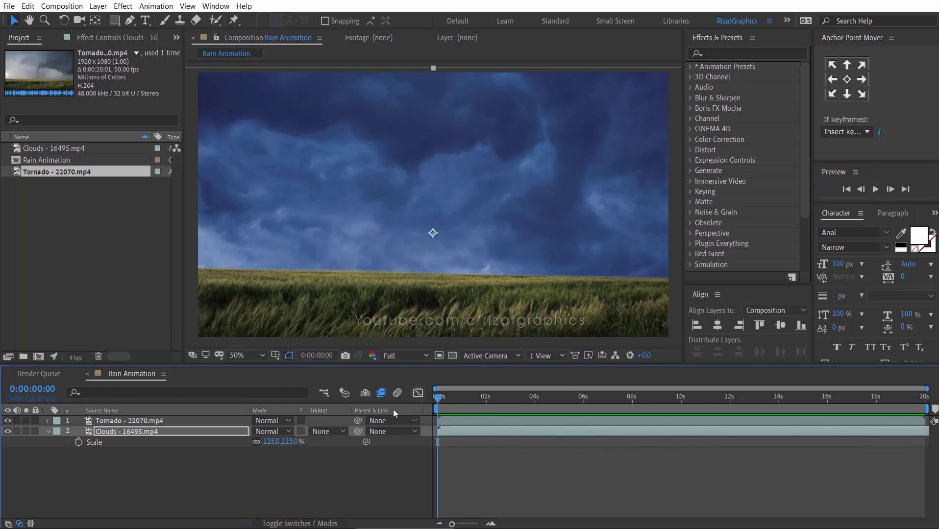
{"action": "left_click", "coordinate": [49, 432]}
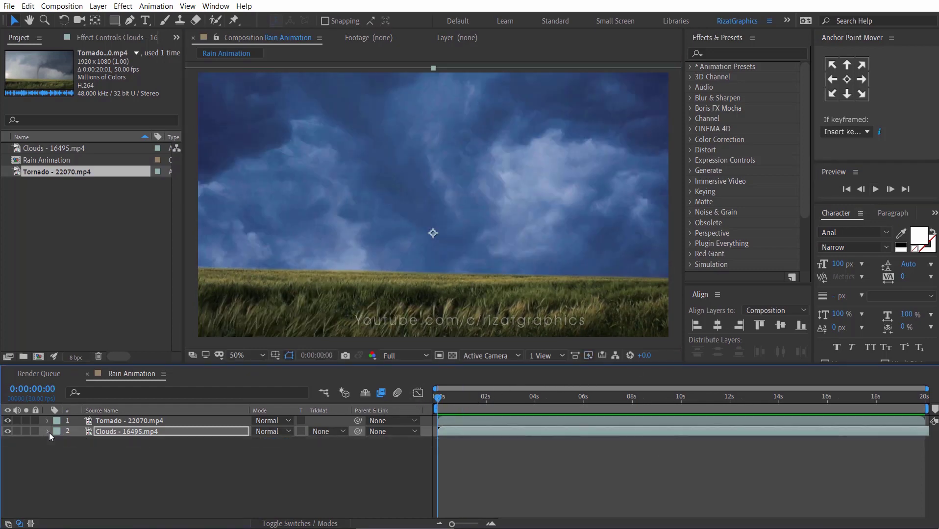
- Select the Ellipse tool with Fill set to solid white and Stroke set to None
{"action": "left_click", "coordinate": [160, 452]}
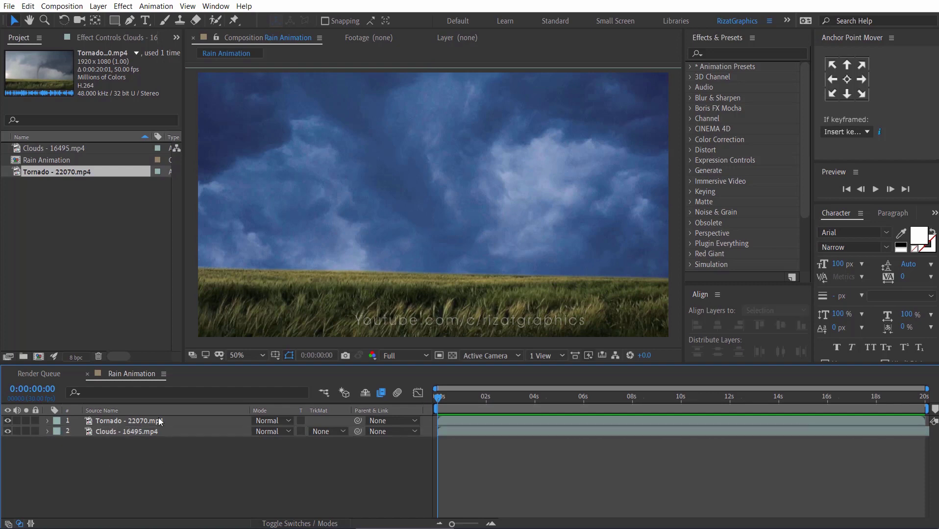
{"action": "left_click_drag", "start_coordinate": [113, 23], "coordinate": [154, 46]}
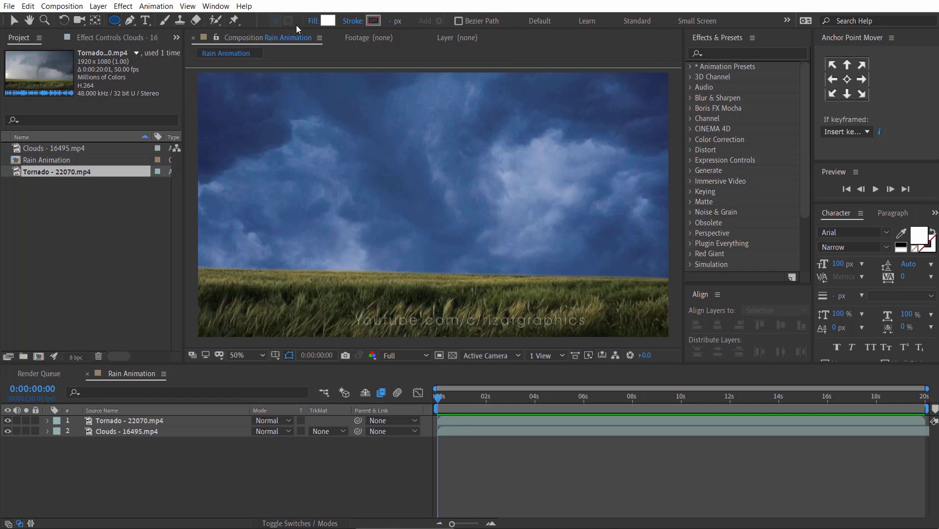
{"action": "left_click", "coordinate": [313, 22]}
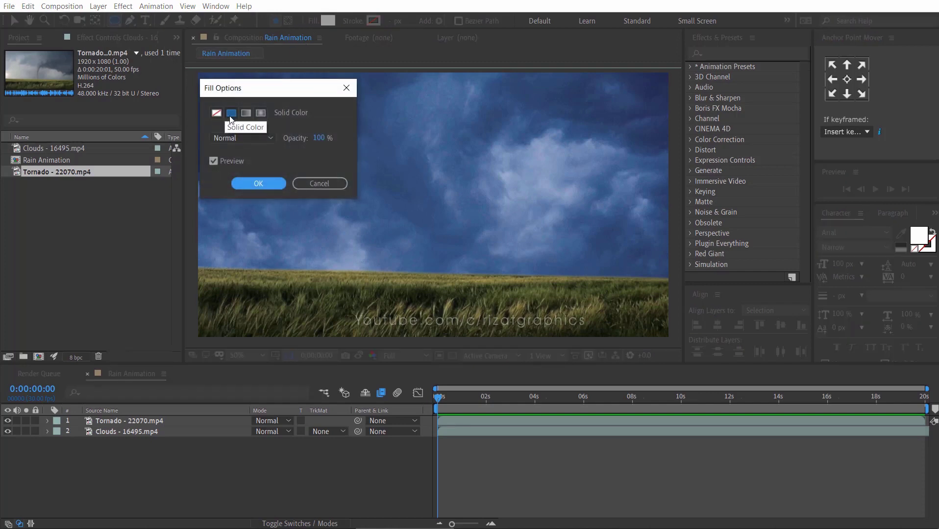
{"action": "left_click", "coordinate": [255, 184]}
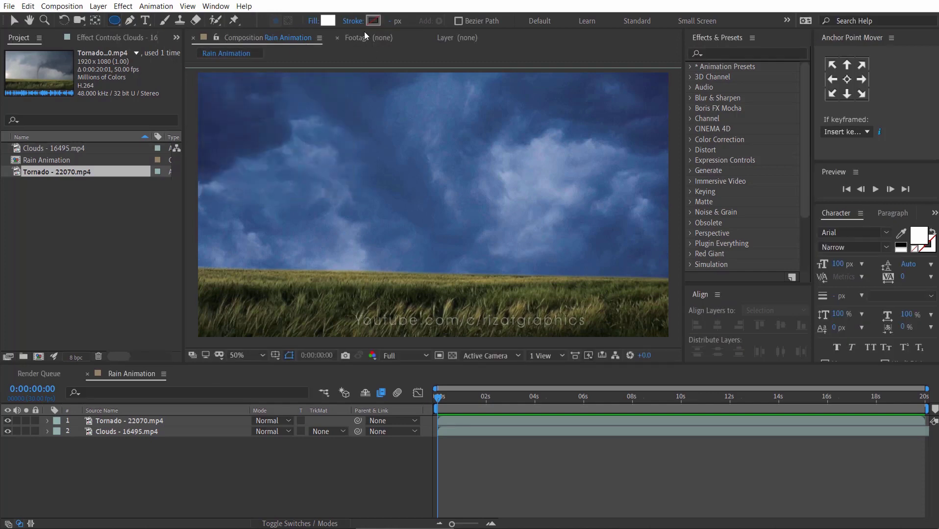
{"action": "left_click", "coordinate": [363, 30]}
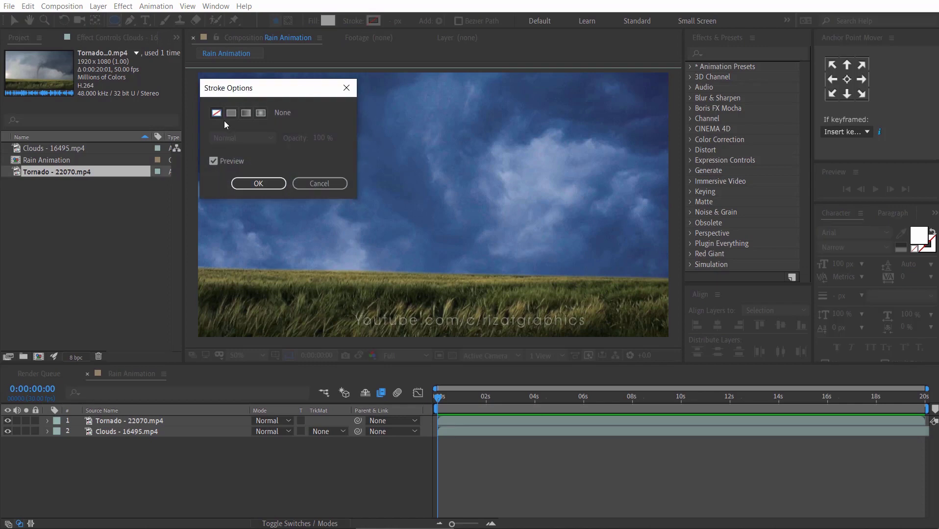
{"action": "left_click", "coordinate": [257, 183]}
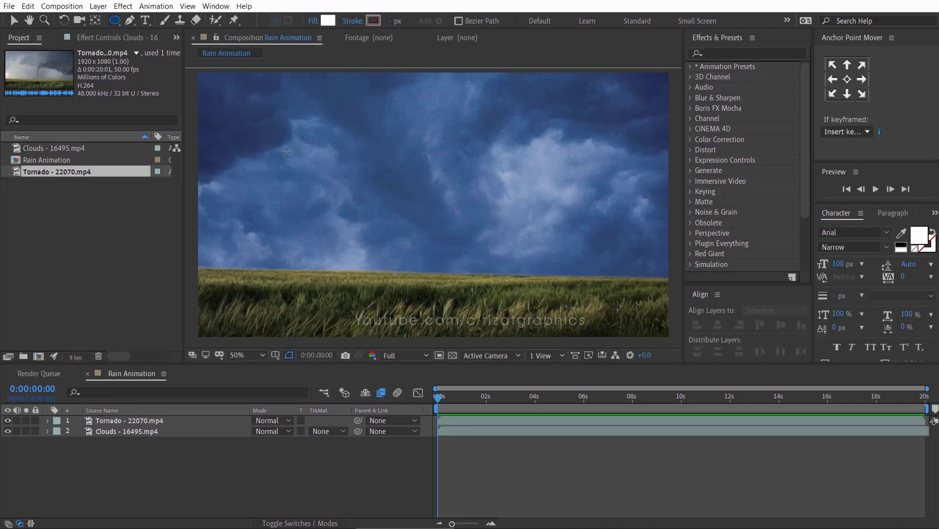
- Draw a white circle as Shape Layer 1 and move it up and left in the sky
{"action": "left_click_drag", "start_coordinate": [286, 137], "coordinate": [393, 248]}
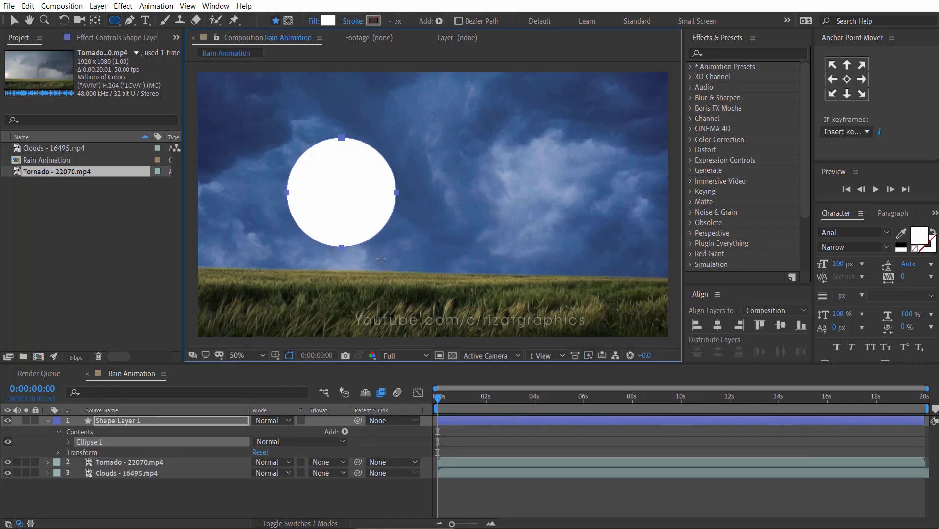
{"action": "left_click", "coordinate": [145, 421]}
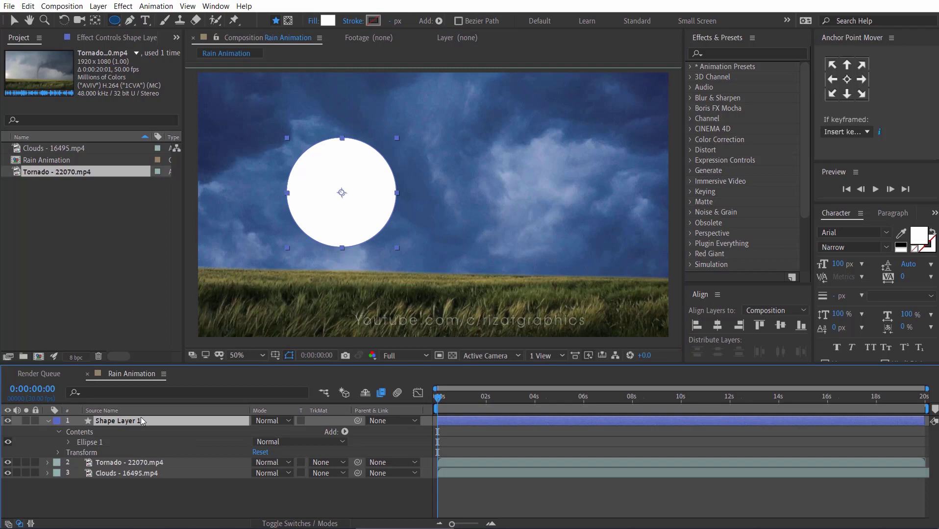
{"action": "left_click", "coordinate": [48, 422]}
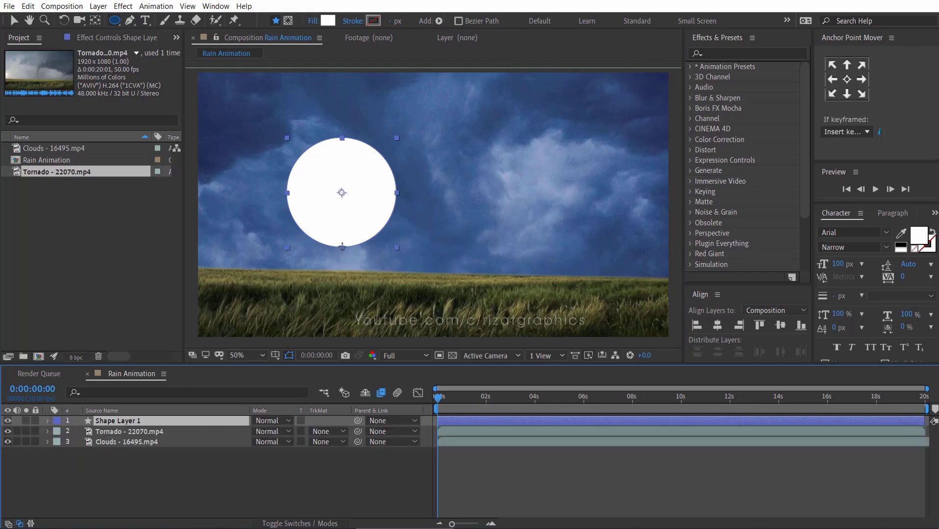
{"action": "left_click", "coordinate": [14, 22]}
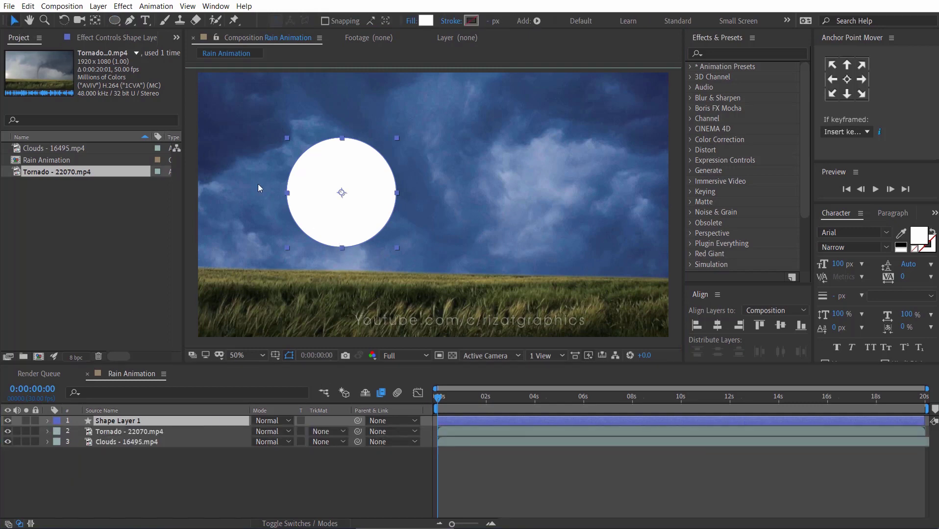
{"action": "left_click_drag", "start_coordinate": [317, 210], "coordinate": [297, 188]}
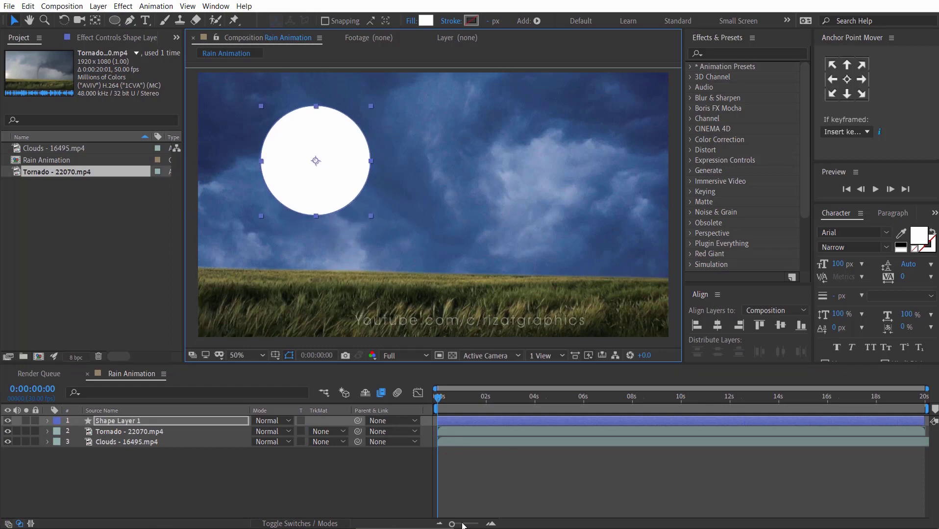
- Zoom the timeline to show 0–10 s and set the current time to 1 second
{"action": "left_click", "coordinate": [490, 524]}
{"action": "left_click", "coordinate": [486, 401]}
{"action": "left_click", "coordinate": [488, 418]}
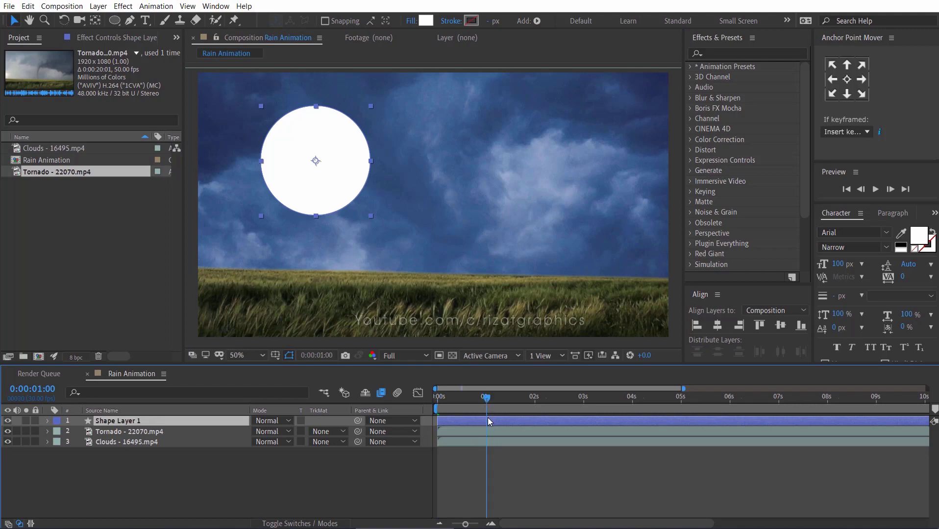
- Apply Gaussian Blur to Shape Layer 1 with Blurriness 300, blurring horizontally and vertically
{"action": "left_click", "coordinate": [733, 54]}
{"action": "type", "text": "gaus"}
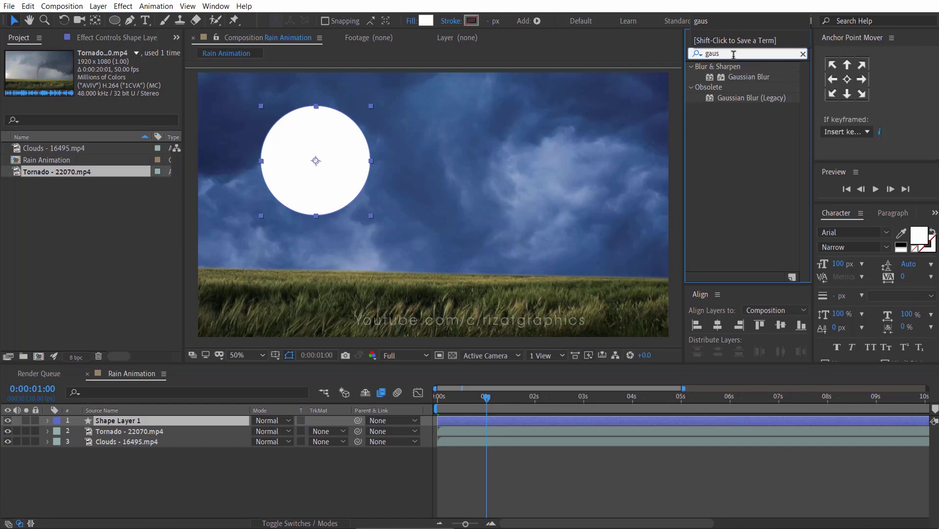
{"action": "left_click_drag", "start_coordinate": [741, 85], "coordinate": [343, 175]}
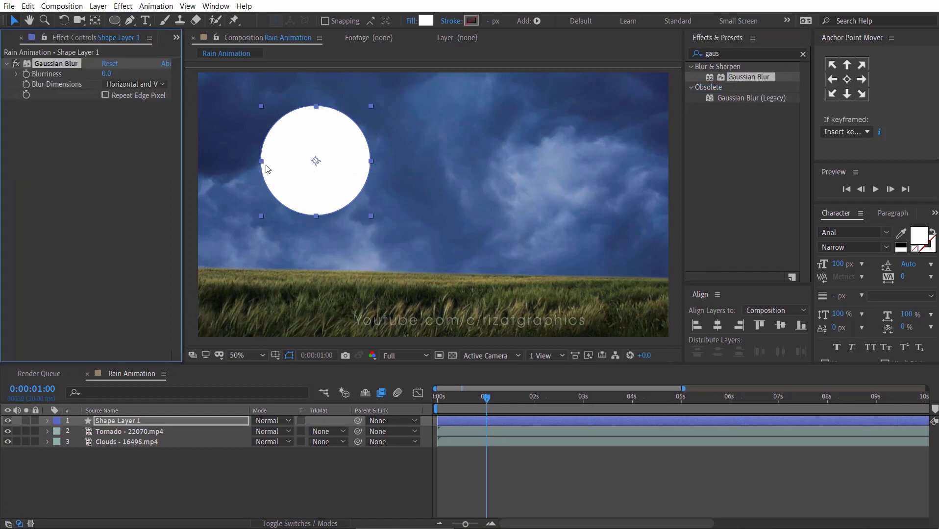
{"action": "left_click", "coordinate": [105, 75]}
{"action": "type", "text": "300"}
{"action": "key", "text": "Return"}
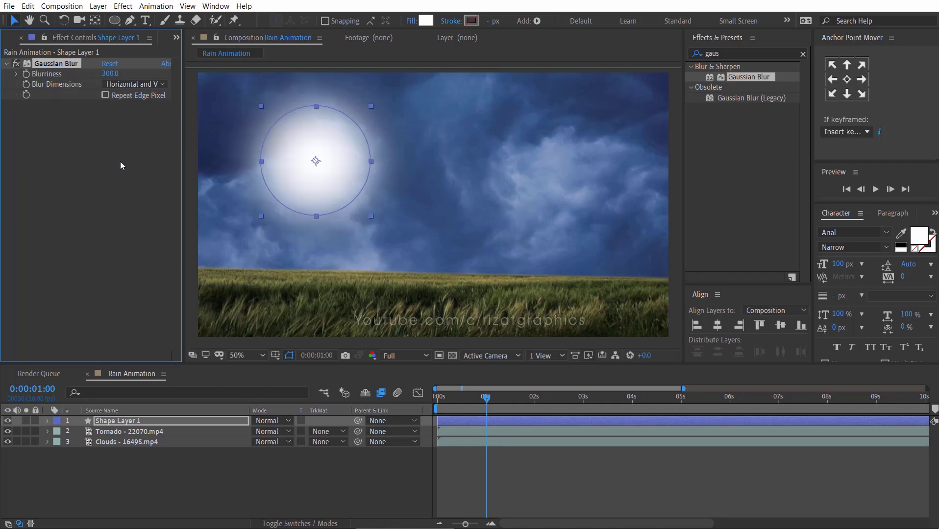
{"action": "left_click", "coordinate": [134, 84]}
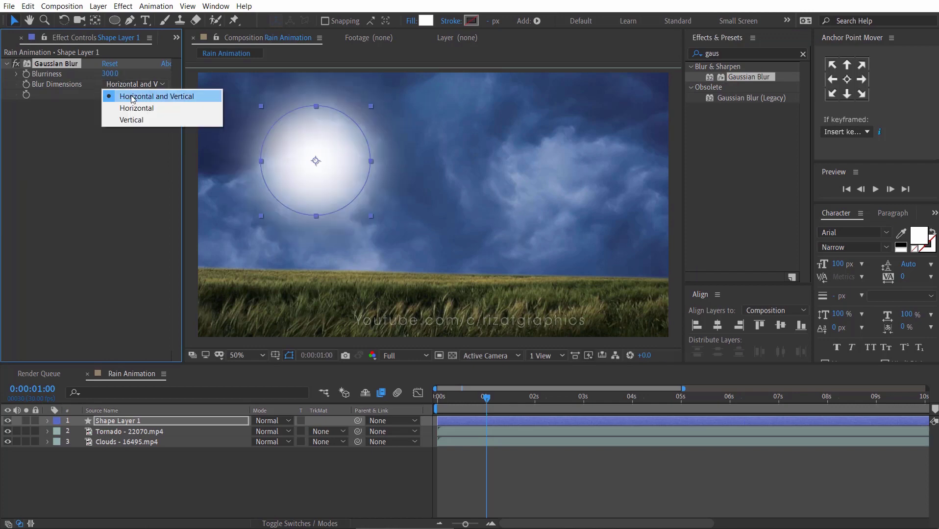
{"action": "left_click", "coordinate": [133, 99]}
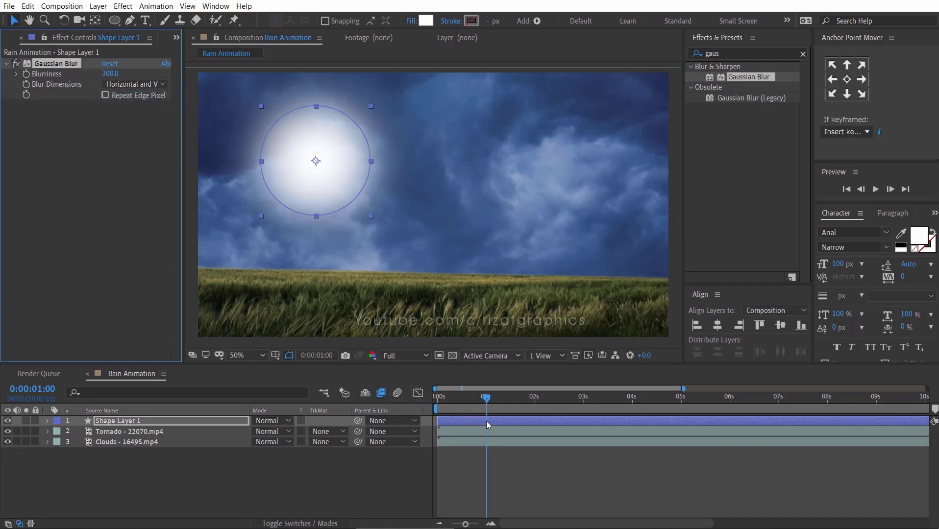
{"action": "left_click", "coordinate": [486, 421]}
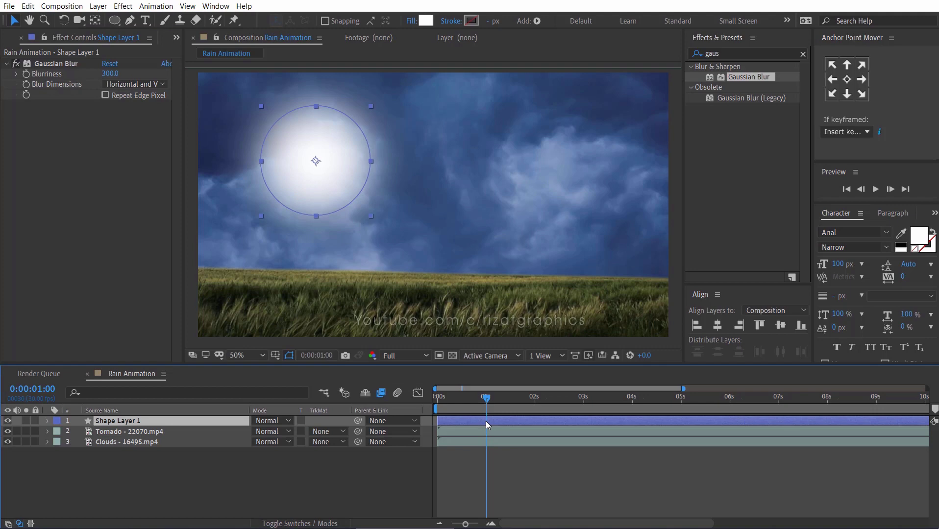
- Split Shape Layer 1 at 1 second, delete the later part, and return to frame 0
{"action": "left_click", "coordinate": [29, 13]}
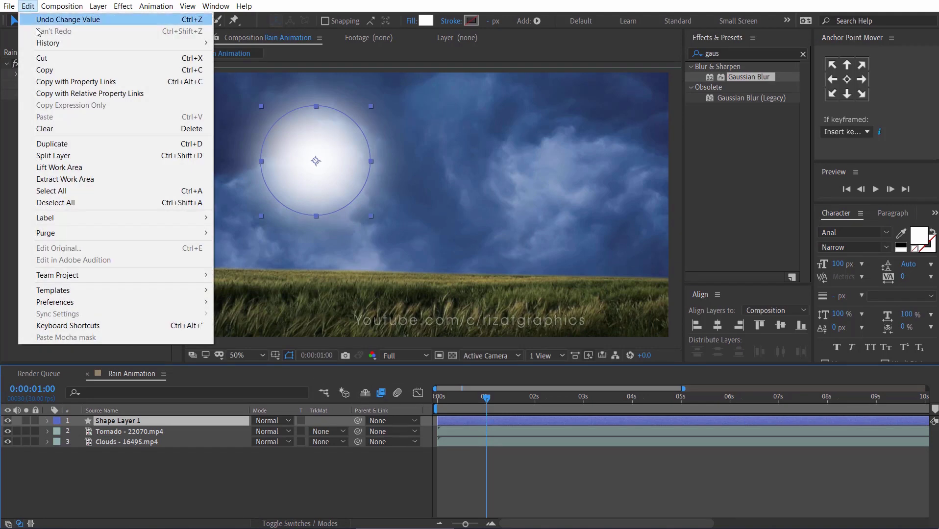
{"action": "left_click", "coordinate": [58, 156]}
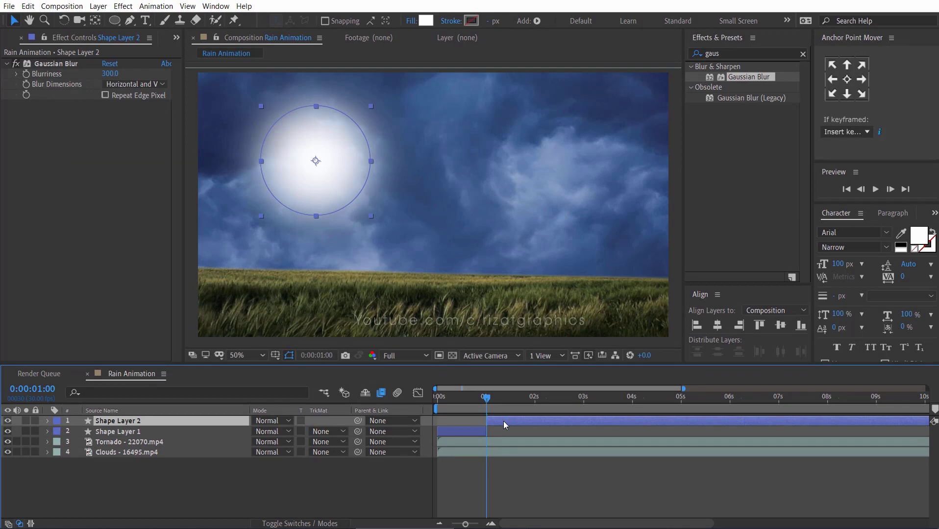
{"action": "key", "text": "Delete"}
{"action": "left_click_drag", "start_coordinate": [485, 399], "coordinate": [432, 399]}
{"action": "left_click", "coordinate": [491, 525]}
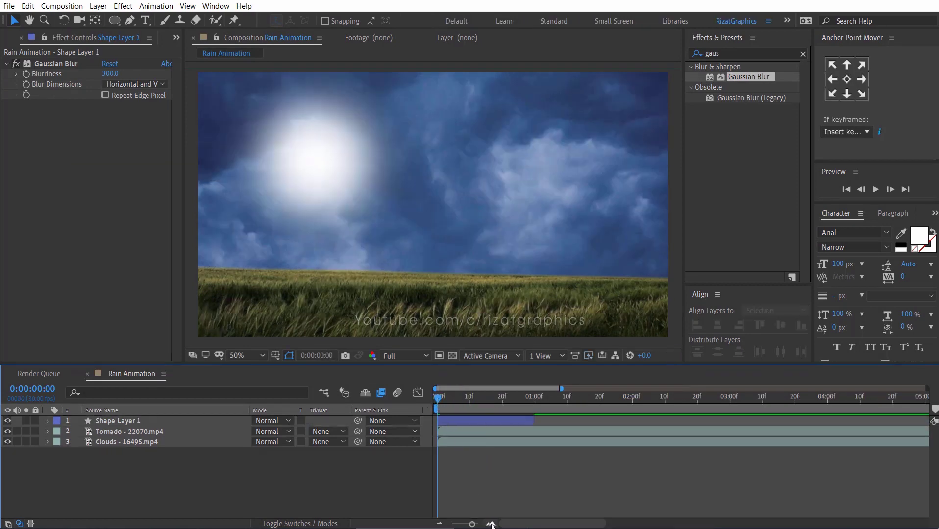
- Start keyframing the sun layer's Opacity at 0% on frame 0
{"action": "left_click", "coordinate": [464, 422]}
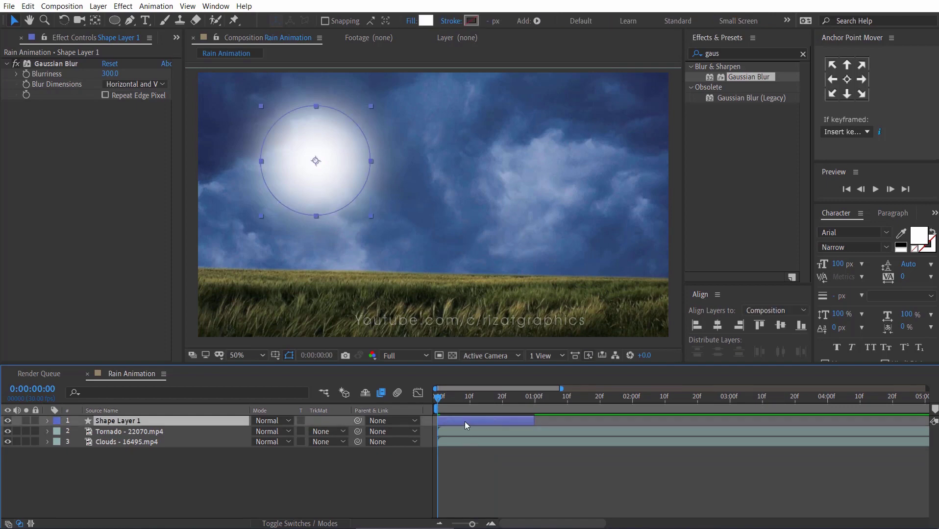
{"action": "key", "text": "t"}
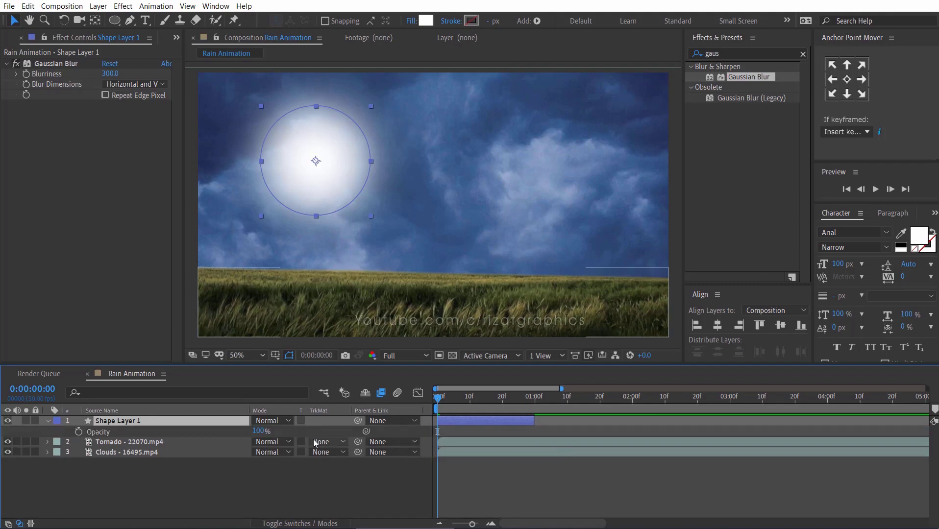
{"action": "left_click", "coordinate": [79, 432]}
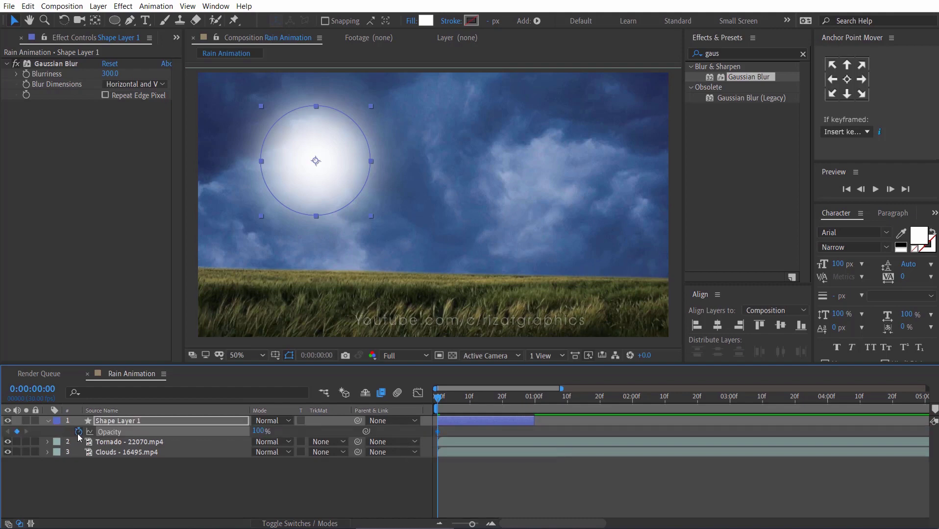
{"action": "left_click_drag", "start_coordinate": [257, 432], "coordinate": [244, 434]}
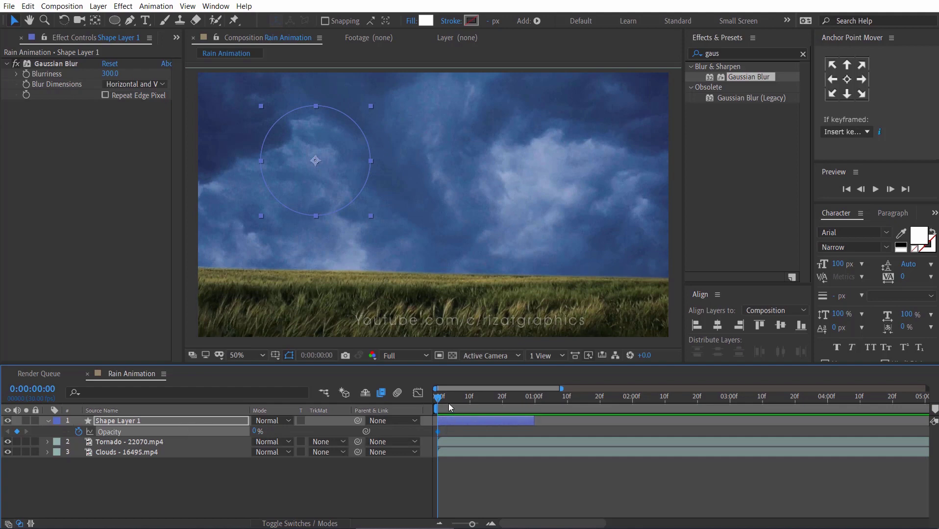
- Add Opacity keyframes of 100% at frame 15 and 0% at frame 29
{"action": "left_click_drag", "start_coordinate": [441, 403], "coordinate": [487, 401]}
{"action": "left_click", "coordinate": [256, 432]}
{"action": "type", "text": "100"}
{"action": "key", "text": "Return"}
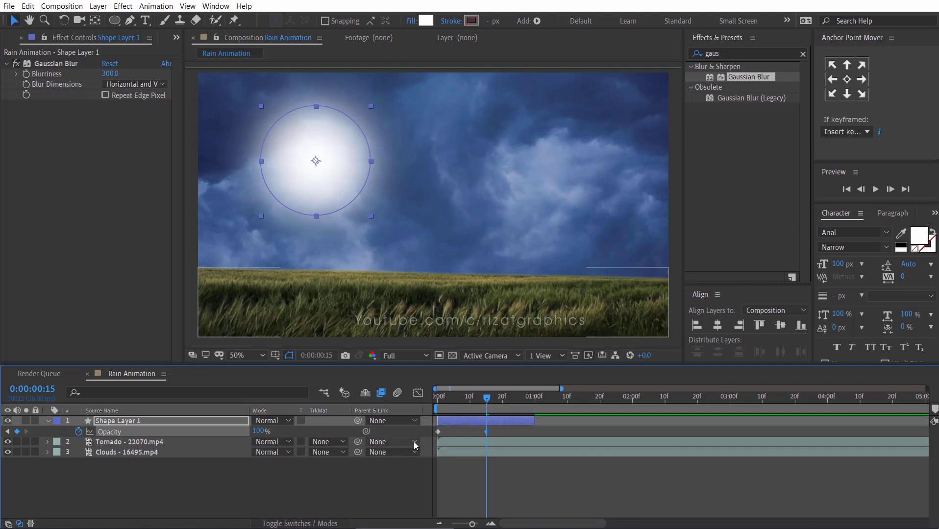
{"action": "left_click_drag", "start_coordinate": [492, 399], "coordinate": [532, 400]}
{"action": "left_click", "coordinate": [261, 431]}
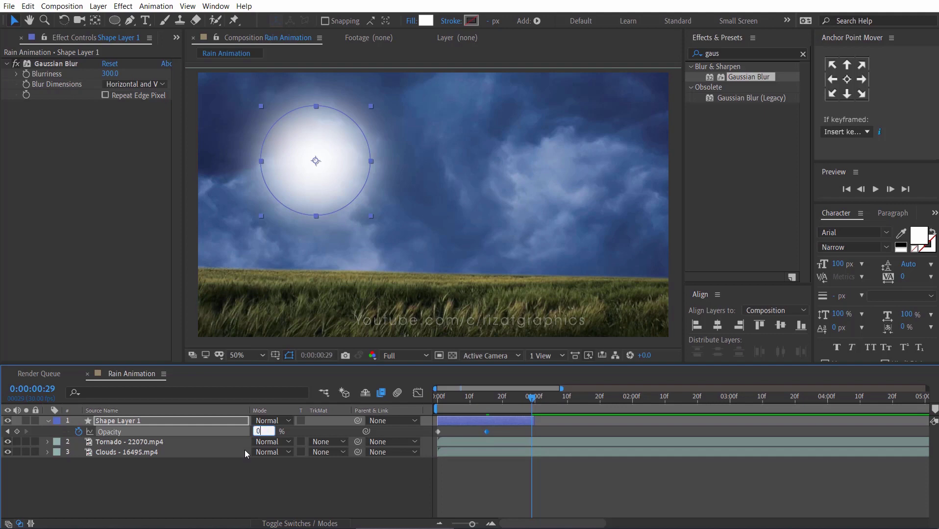
{"action": "key", "text": "Return"}
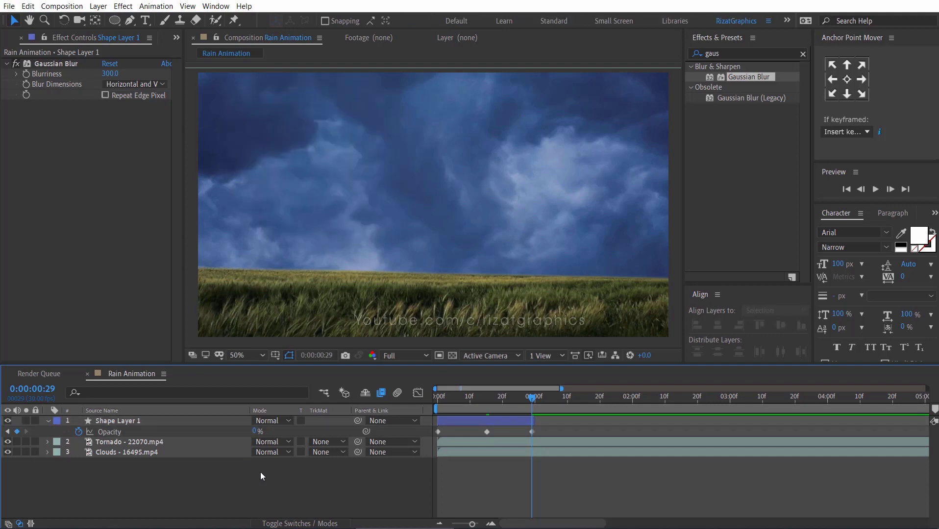
- Return to the first frame, collapse the layer, and preview the sun flash
{"action": "left_click", "coordinate": [439, 402]}
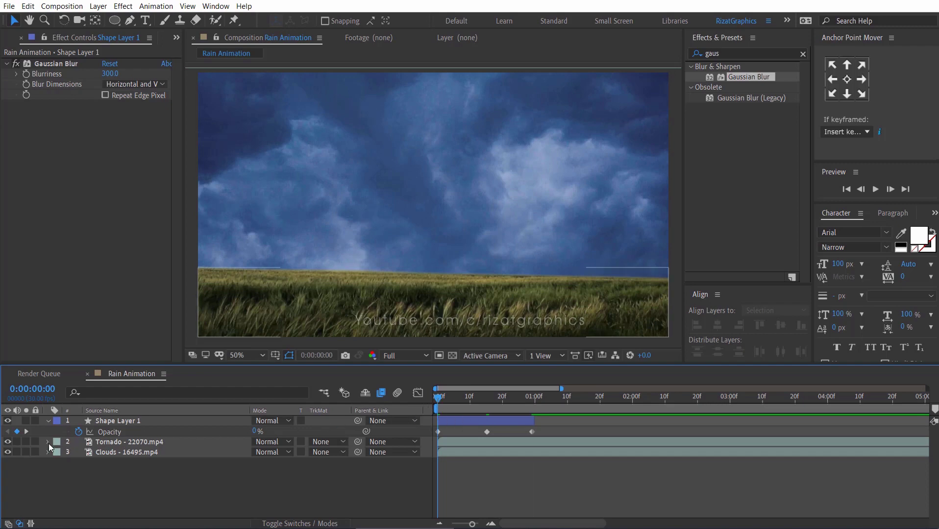
{"action": "left_click", "coordinate": [47, 421]}
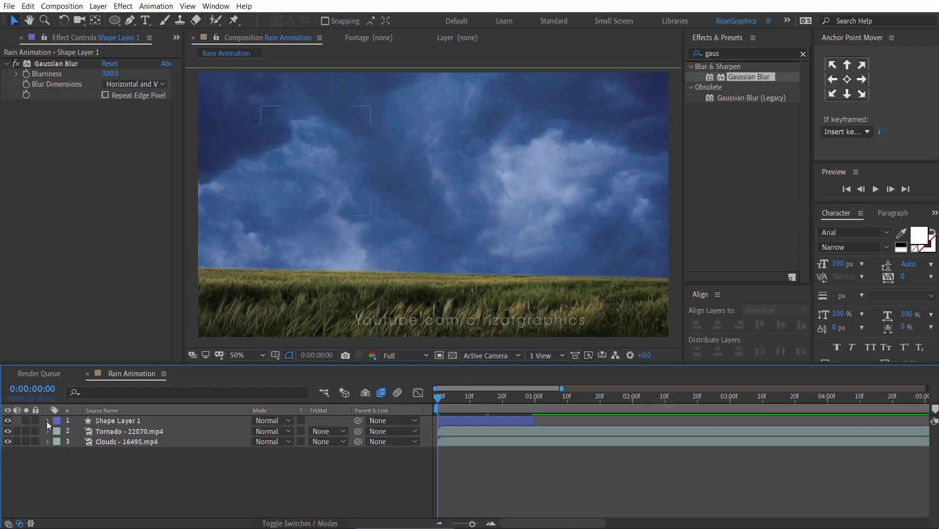
{"action": "left_click", "coordinate": [875, 189]}
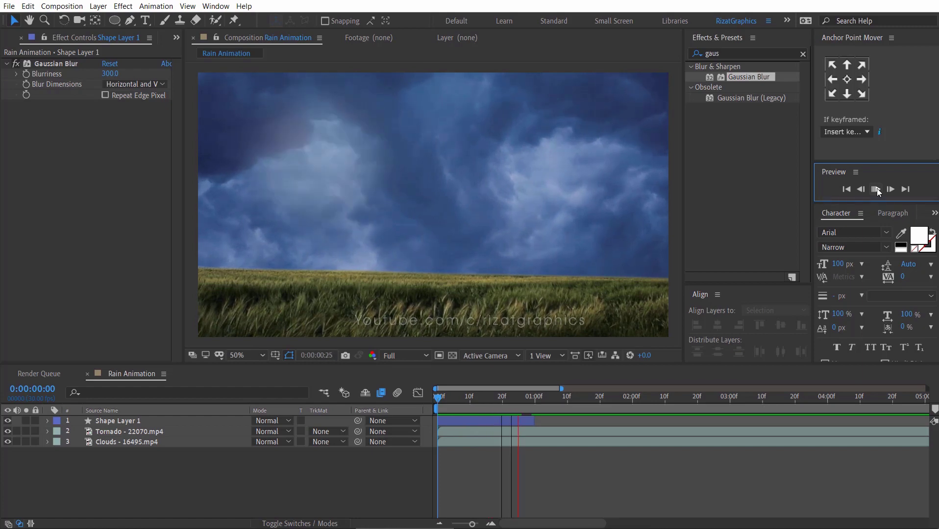
- Duplicate the flash layer and start the copy at frame 15, right after the first flash
{"action": "key", "text": ";"}
{"action": "left_click_drag", "start_coordinate": [442, 398], "coordinate": [460, 399]}
{"action": "left_click", "coordinate": [456, 423]}
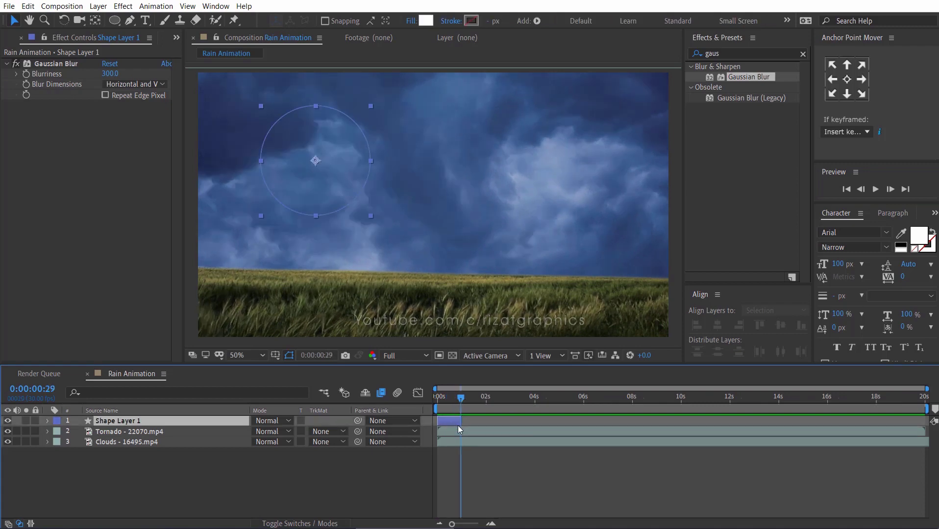
{"action": "key", "text": "ctrl+d"}
{"action": "left_click_drag", "start_coordinate": [452, 420], "coordinate": [476, 421]}
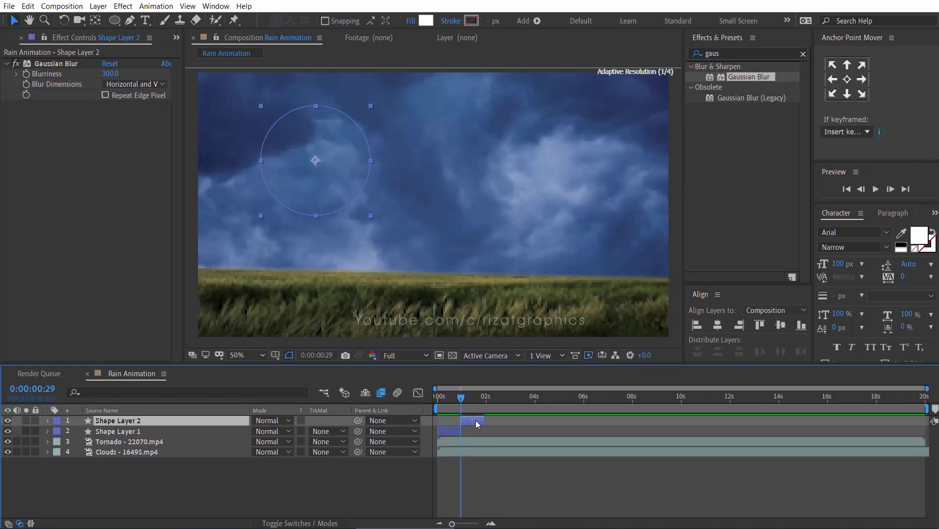
- Move the second glow to the upper-right sky and step through its flash to check it
{"action": "left_click", "coordinate": [492, 524]}
{"action": "left_click_drag", "start_coordinate": [462, 399], "coordinate": [542, 404]}
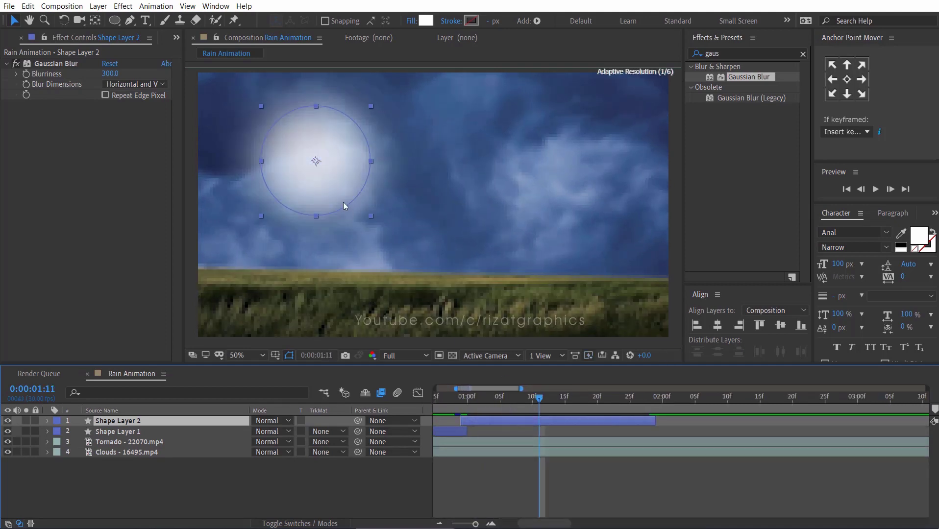
{"action": "left_click_drag", "start_coordinate": [342, 179], "coordinate": [559, 206]}
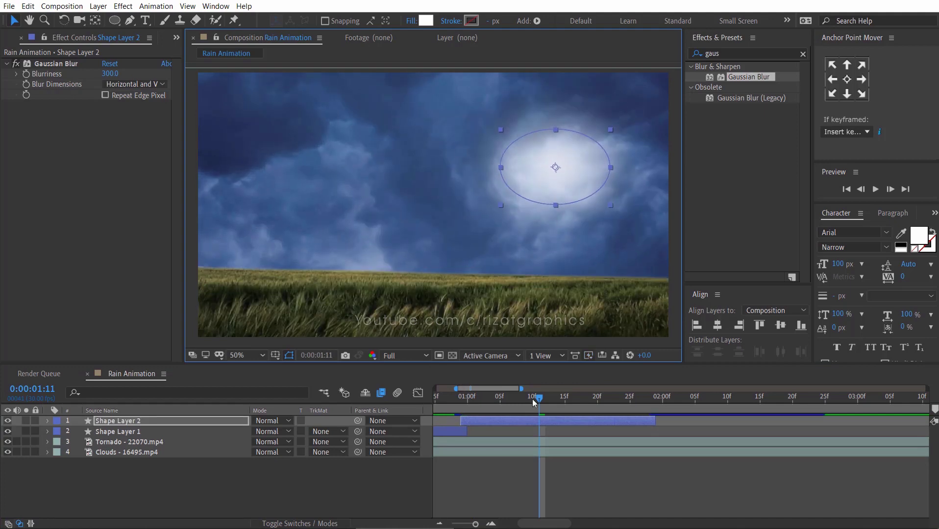
{"action": "left_click_drag", "start_coordinate": [542, 410], "coordinate": [655, 406]}
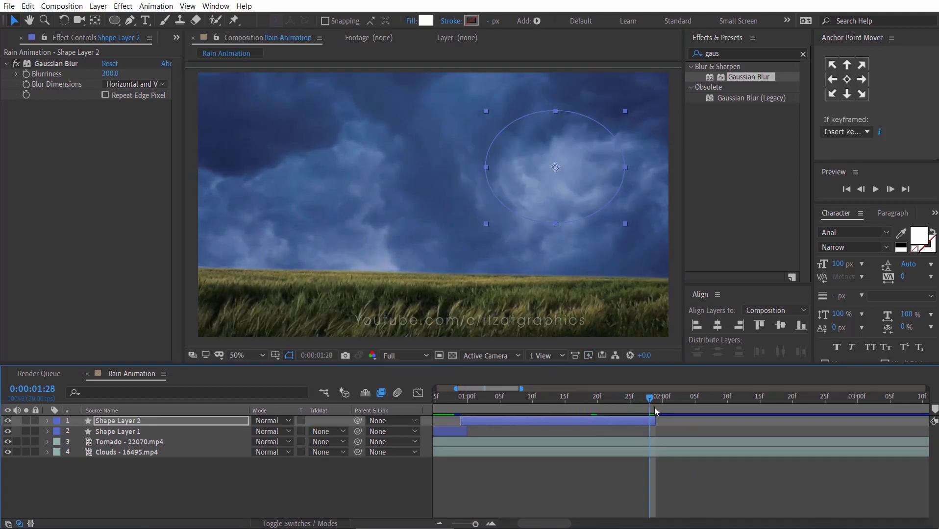
{"action": "left_click", "coordinate": [440, 523]}
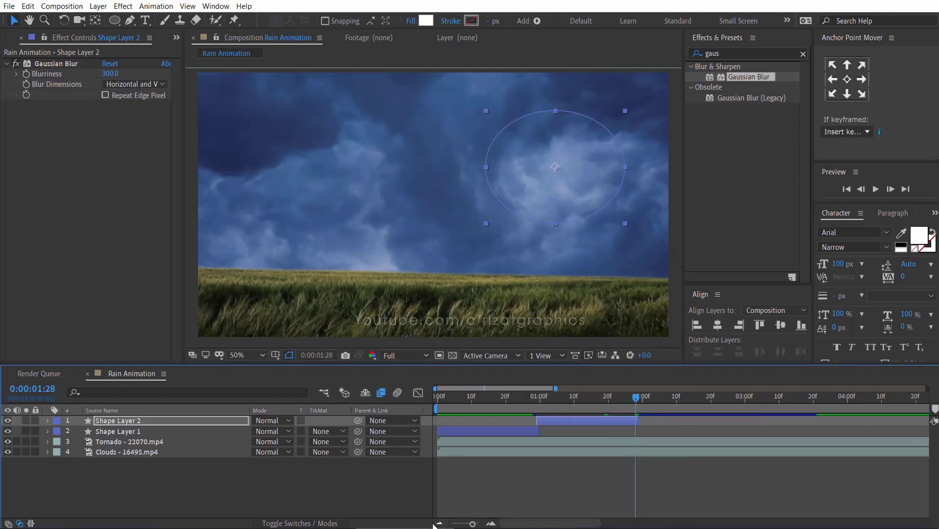
{"action": "left_click", "coordinate": [19, 523]}
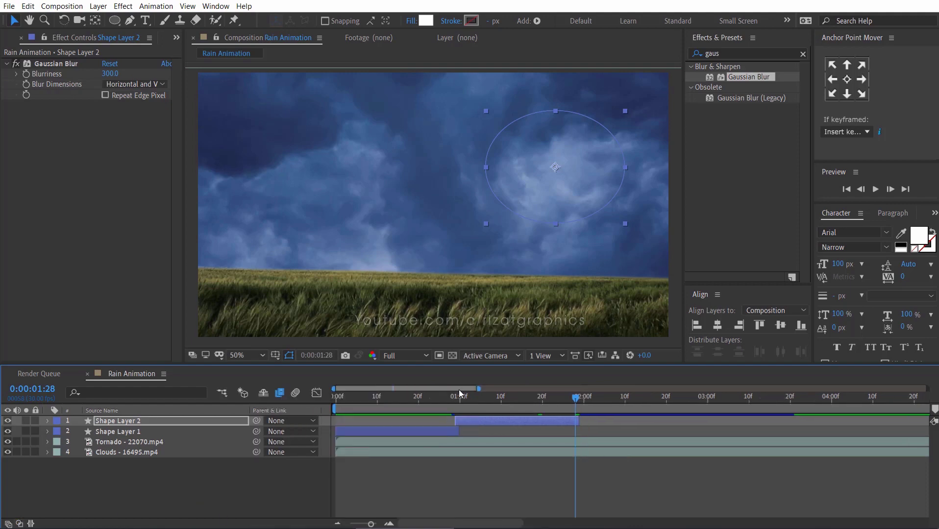
{"action": "left_click_drag", "start_coordinate": [459, 389], "coordinate": [481, 389]}
- Duplicate the second flash, start it after the previous one, and move its glow elsewhere
{"action": "left_click", "coordinate": [459, 418]}
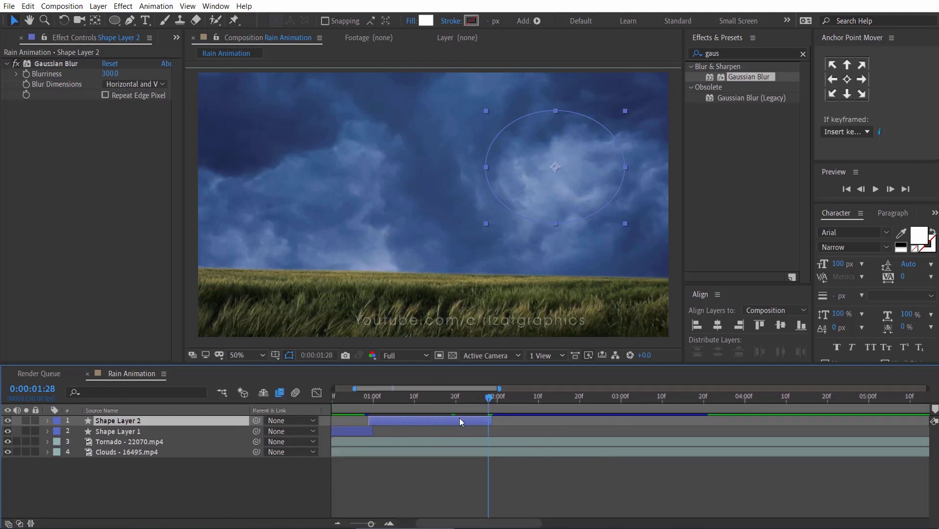
{"action": "left_click", "coordinate": [337, 524]}
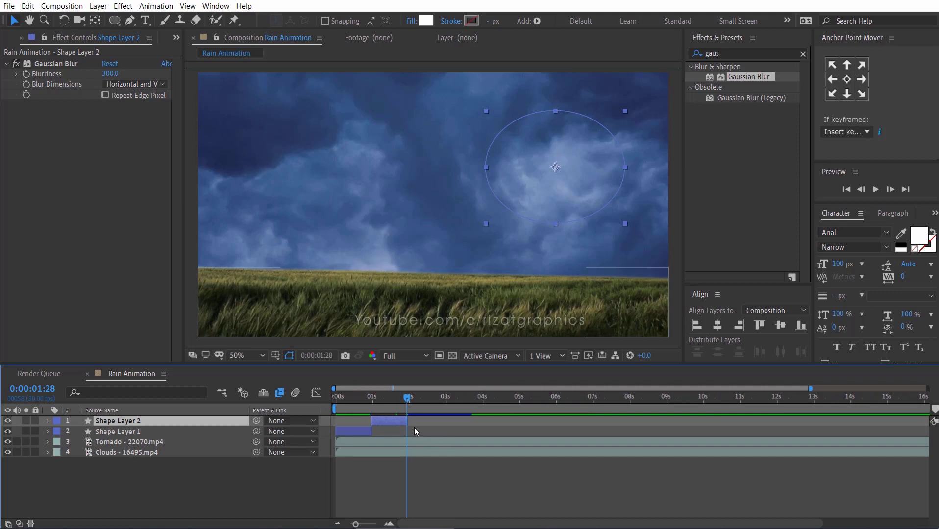
{"action": "key", "text": "ctrl+d"}
{"action": "left_click_drag", "start_coordinate": [392, 419], "coordinate": [433, 398]}
{"action": "left_click_drag", "start_coordinate": [563, 195], "coordinate": [356, 180]}
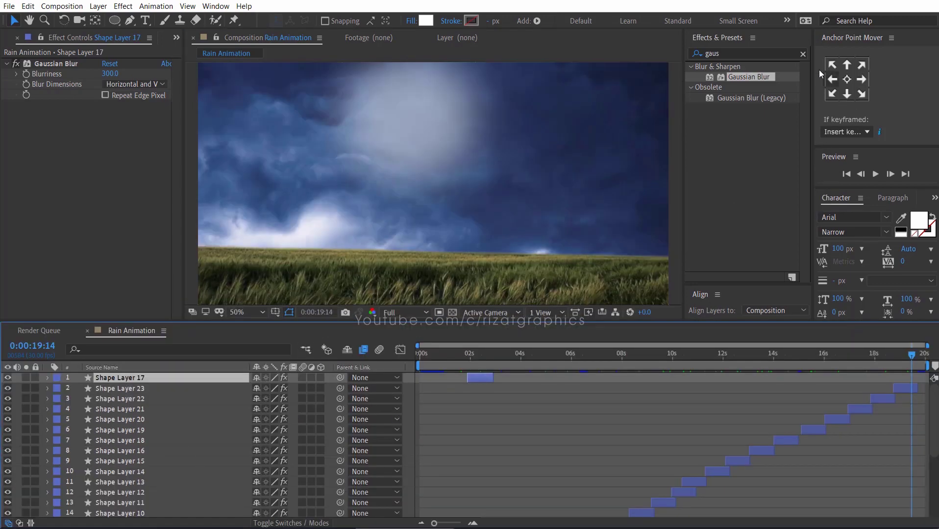
- Pre-compose all the shape layers into a 'Lightning' composition and move to about 1 second
{"action": "left_click", "coordinate": [802, 54]}
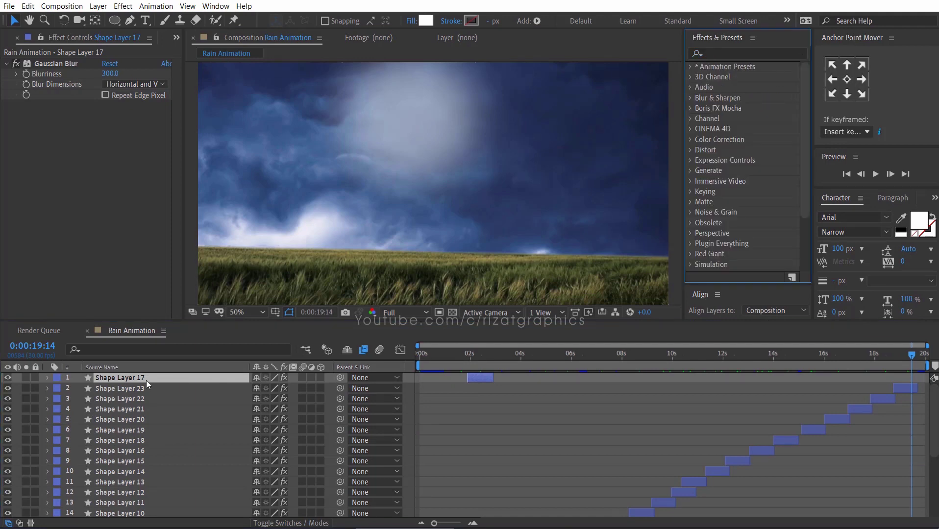
{"action": "scroll", "coordinate": [138, 410], "scroll_direction": "down", "scroll_amount": 5}
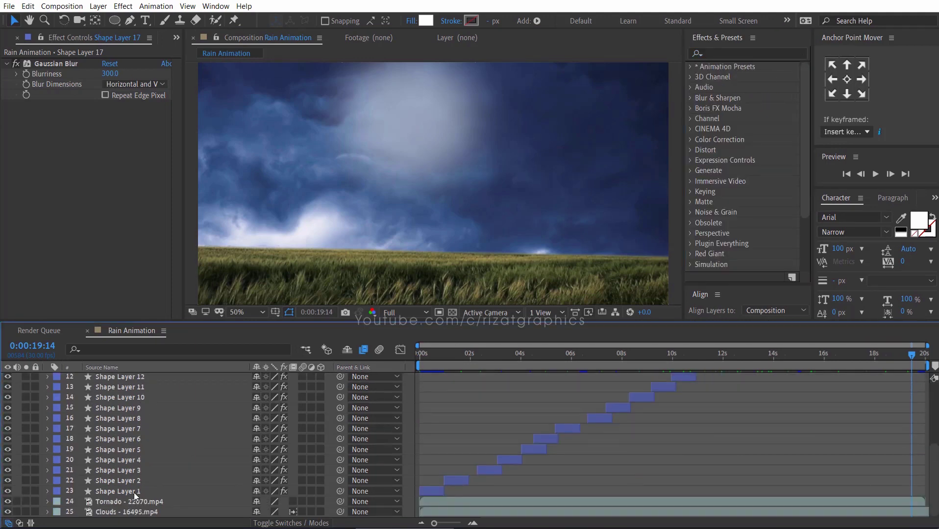
{"action": "left_click", "coordinate": [135, 493], "text": "shift"}
{"action": "right_click", "coordinate": [135, 493]}
{"action": "left_click", "coordinate": [160, 448]}
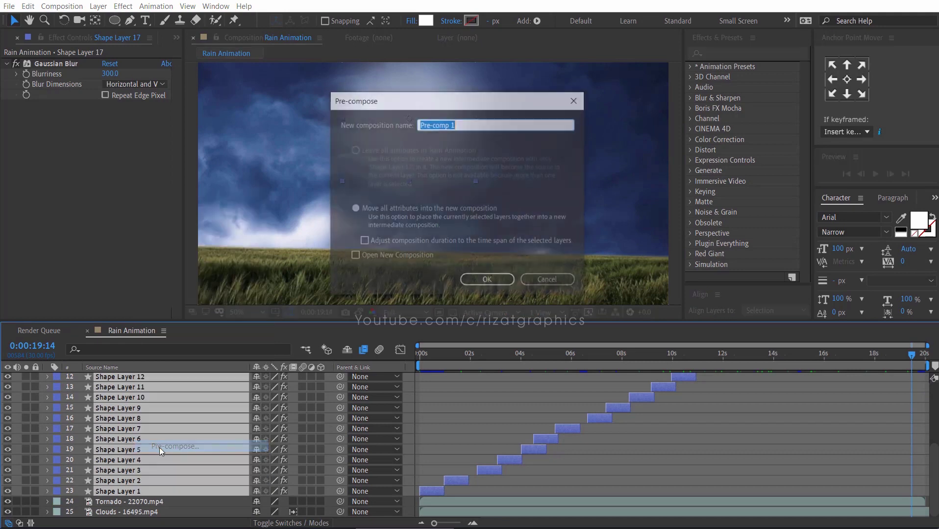
{"action": "type", "text": "Lightning"}
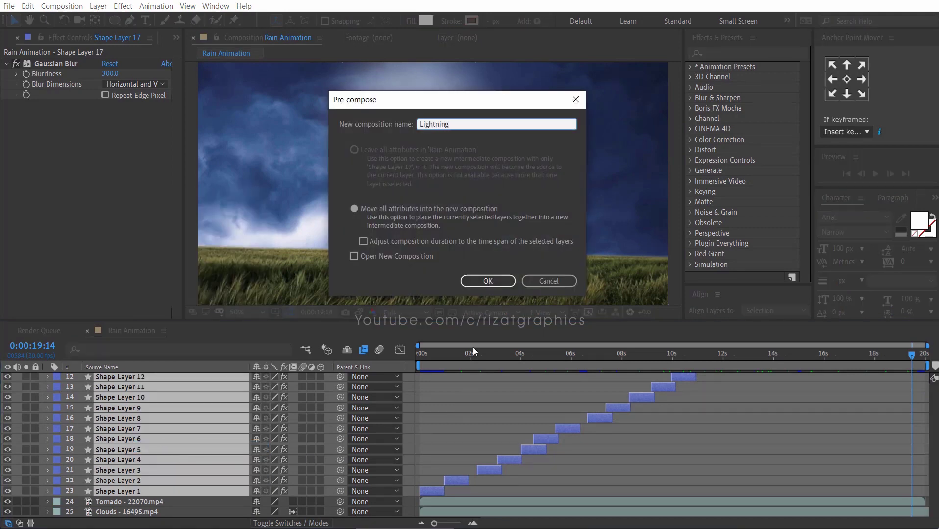
{"action": "left_click", "coordinate": [485, 286]}
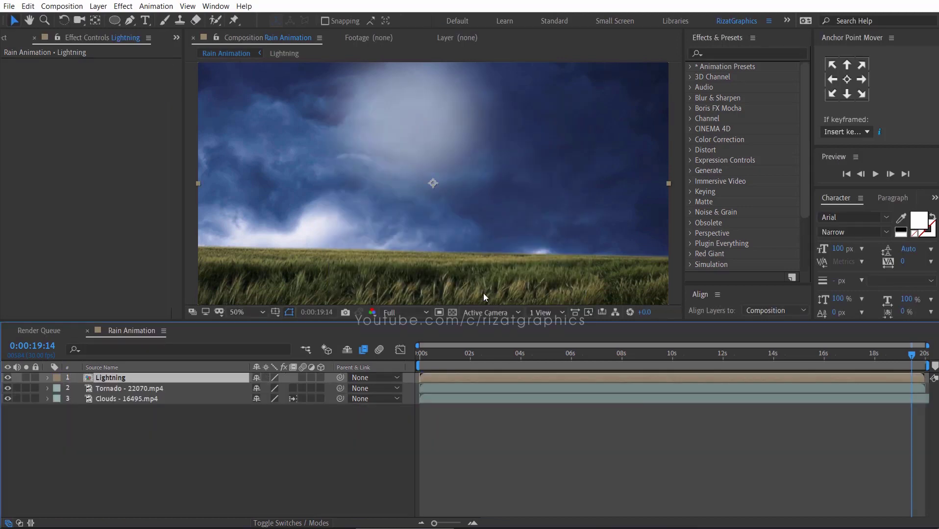
{"action": "left_click_drag", "start_coordinate": [486, 324], "coordinate": [483, 359]}
{"action": "left_click_drag", "start_coordinate": [468, 393], "coordinate": [446, 395]}
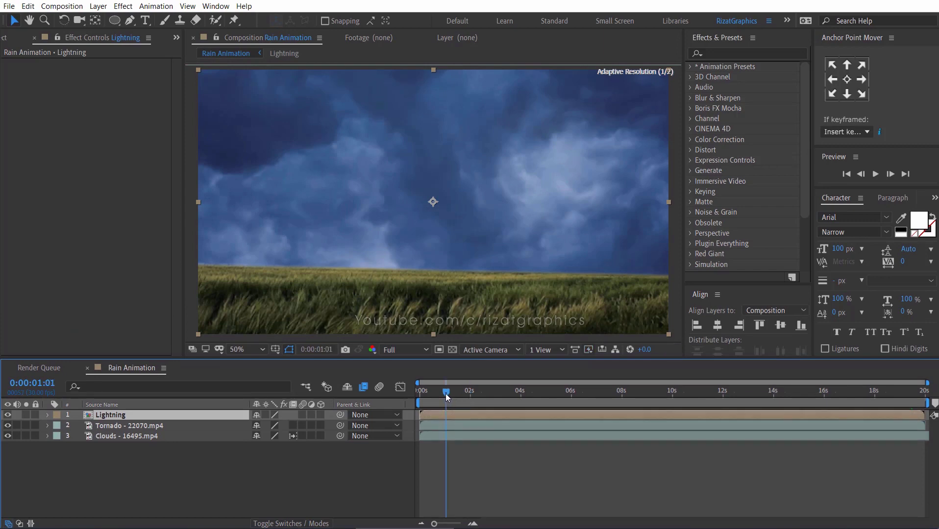
- Set the Lightning layer's blending mode to Overlay
{"action": "left_click", "coordinate": [437, 393]}
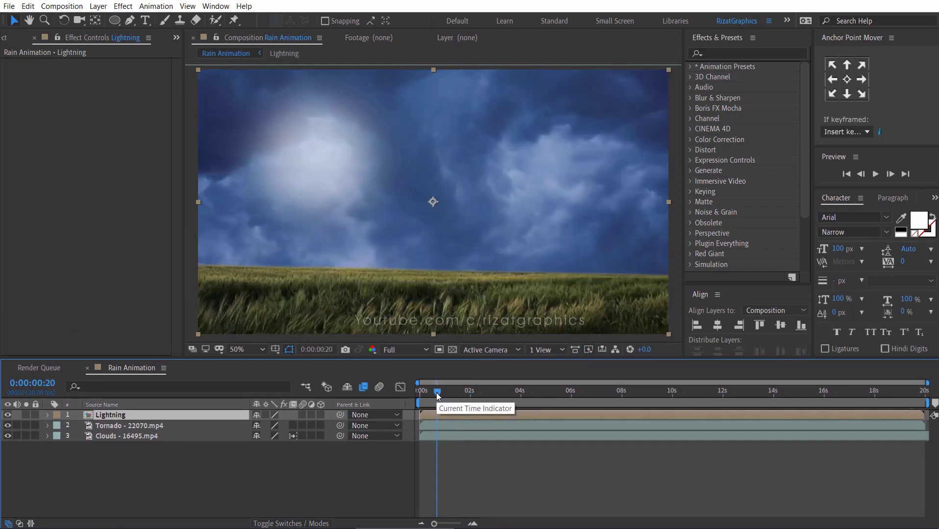
{"action": "left_click", "coordinate": [20, 524]}
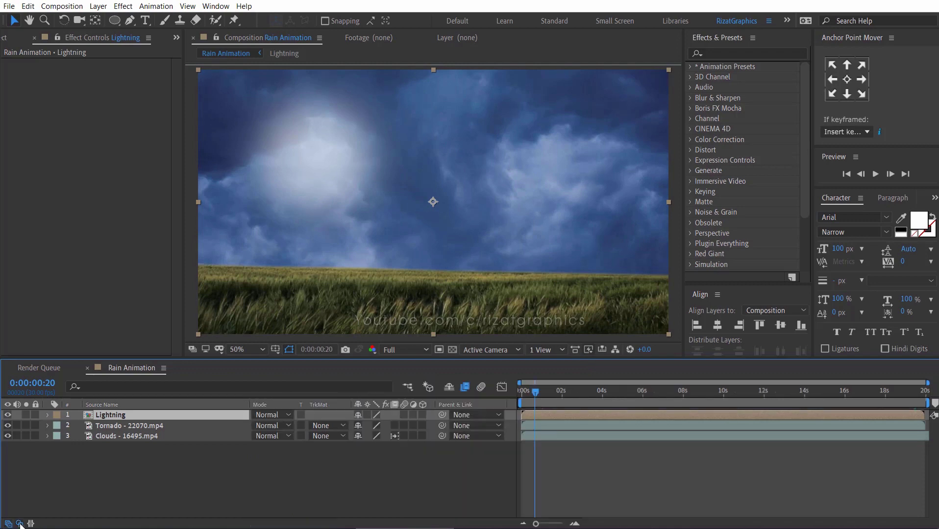
{"action": "left_click", "coordinate": [265, 417]}
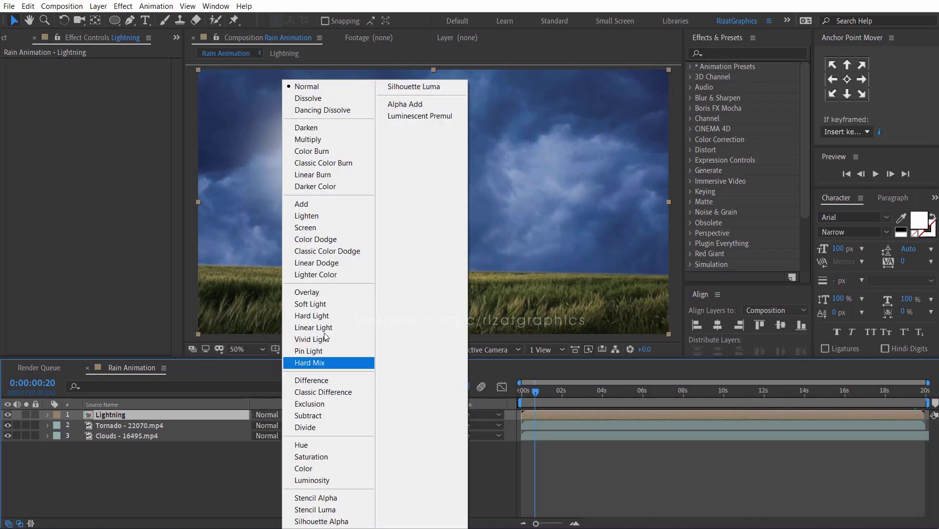
{"action": "left_click", "coordinate": [329, 291]}
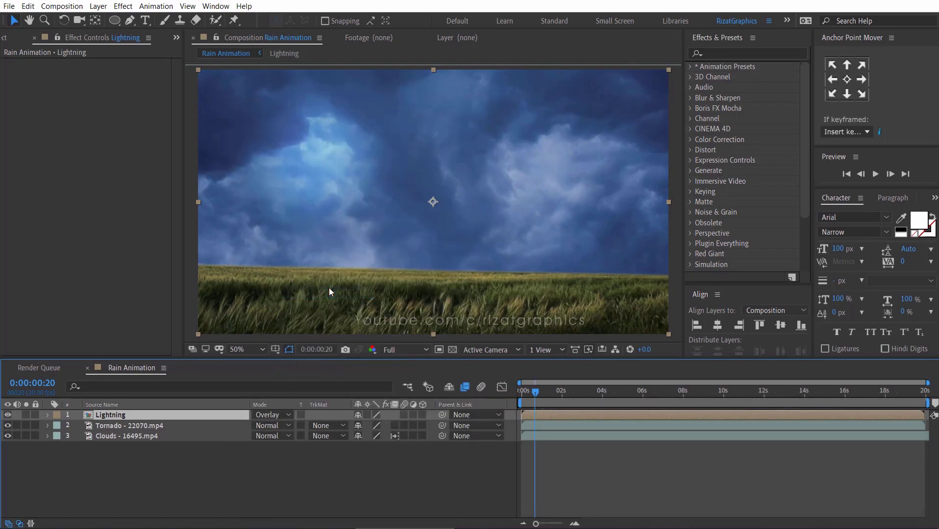
- Preview the composition from the start, then return to frame 0
{"action": "left_click", "coordinate": [516, 392]}
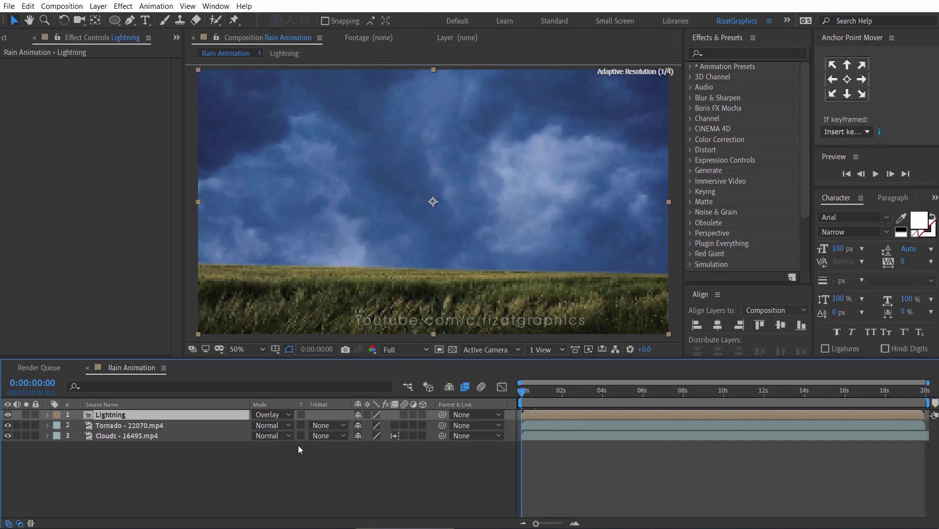
{"action": "left_click", "coordinate": [7, 524]}
{"action": "left_click", "coordinate": [875, 174]}
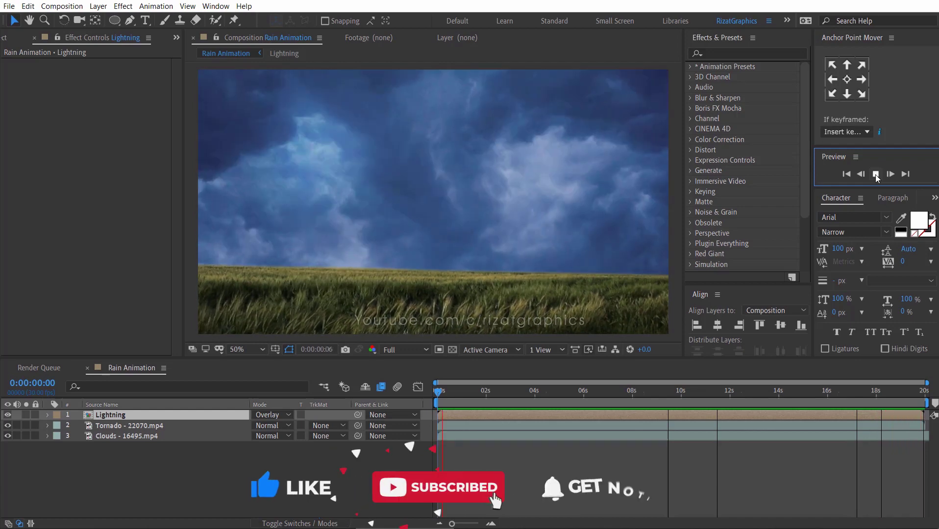
{"action": "key", "text": "space"}
{"action": "left_click_drag", "start_coordinate": [452, 394], "coordinate": [427, 395]}
- Create a black full-frame solid named 'Raining' above the Lightning layer
{"action": "left_click", "coordinate": [227, 482]}
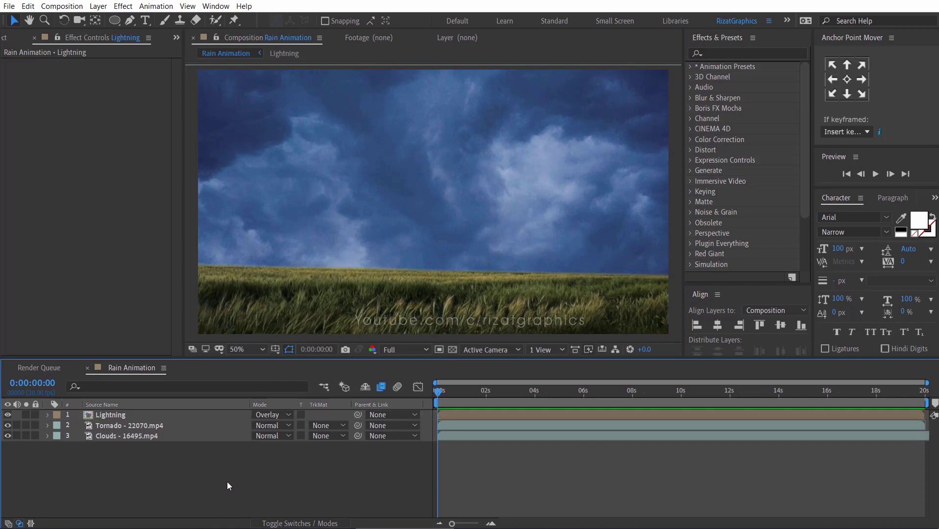
{"action": "left_click", "coordinate": [98, 6]}
{"action": "mouse_move", "coordinate": [106, 23]}
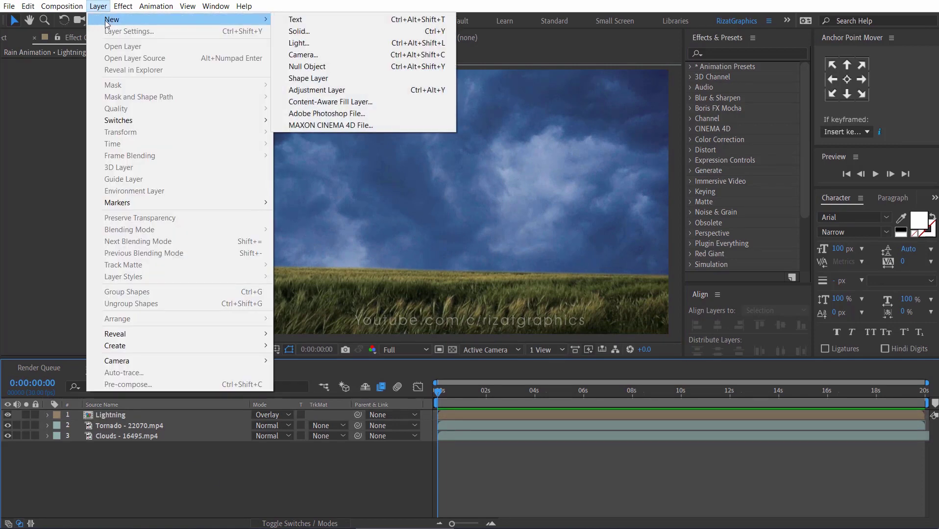
{"action": "left_click", "coordinate": [311, 32]}
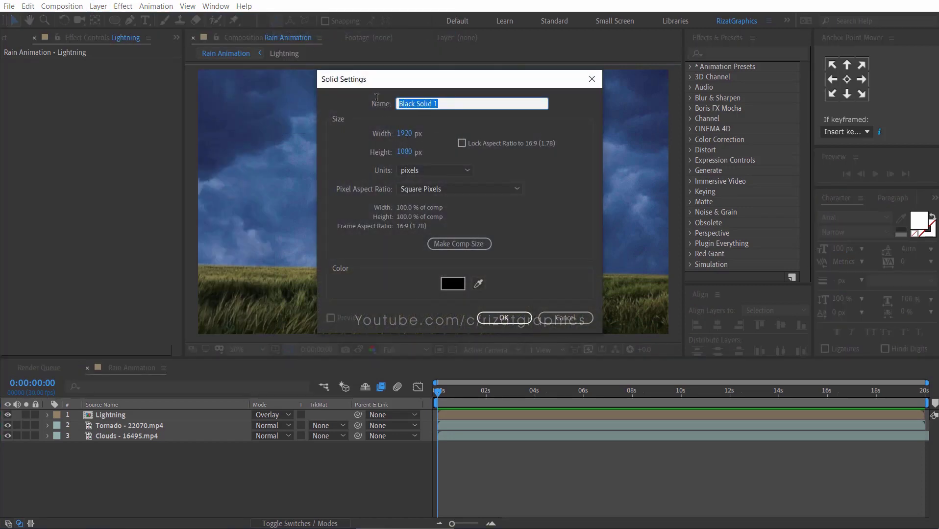
{"action": "type", "text": "Raining"}
{"action": "left_click", "coordinate": [503, 318]}
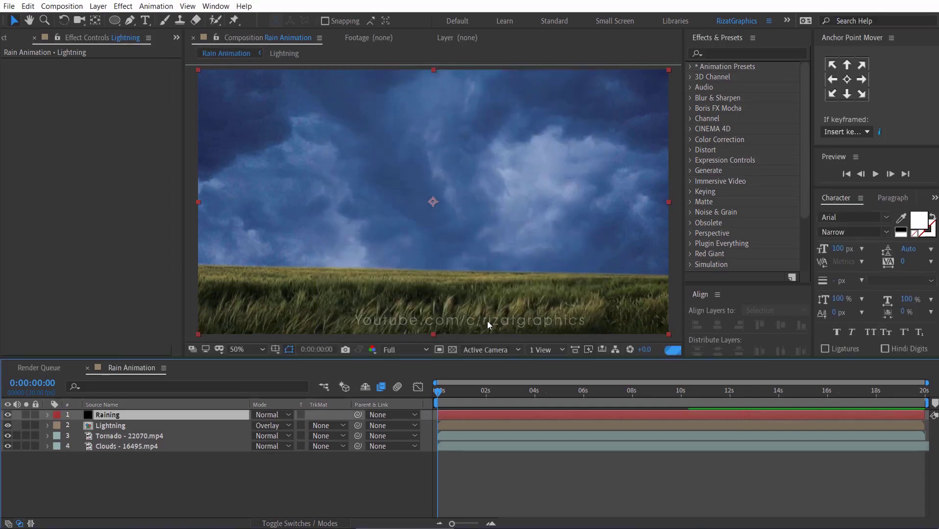
- Apply CC Rainfall to the Raining solid and set its blending mode to Screen
{"action": "left_click", "coordinate": [741, 56]}
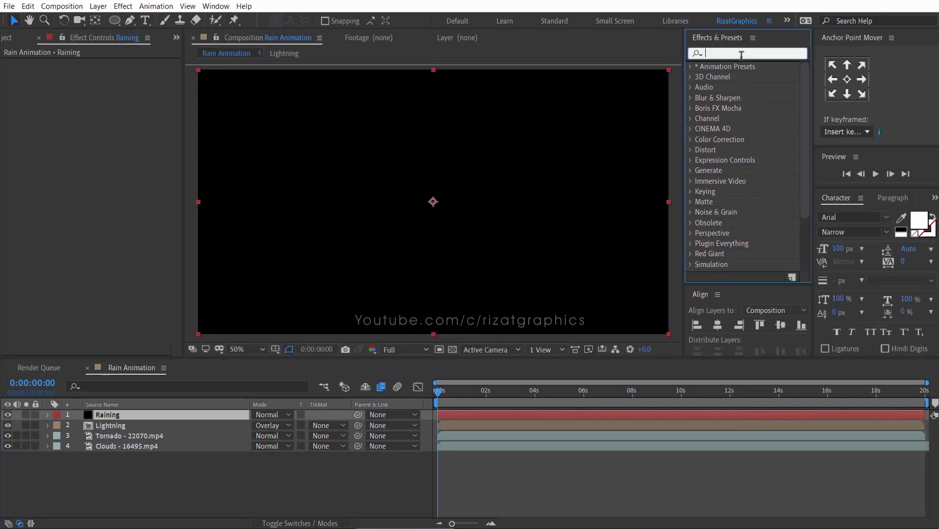
{"action": "type", "text": "cc rain"}
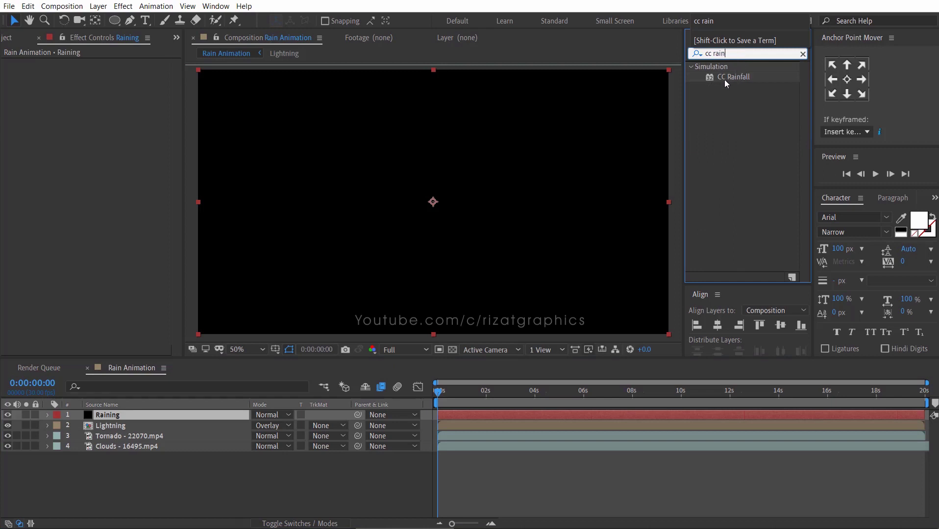
{"action": "left_click_drag", "start_coordinate": [725, 78], "coordinate": [455, 220]}
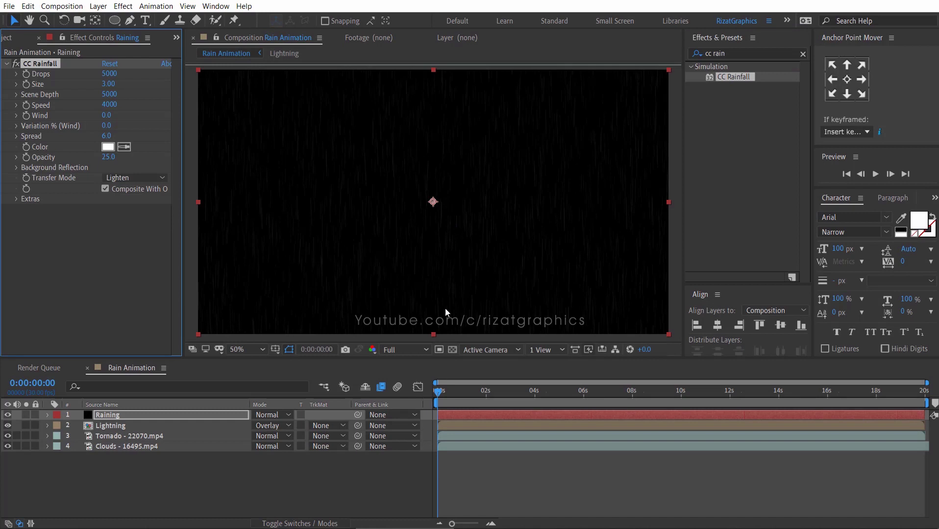
{"action": "left_click_drag", "start_coordinate": [439, 392], "coordinate": [486, 392]}
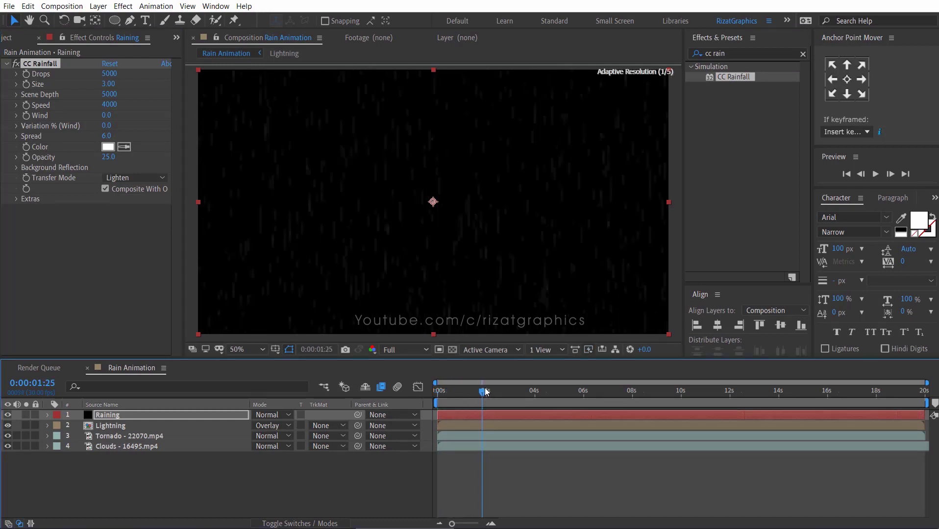
{"action": "left_click", "coordinate": [273, 416]}
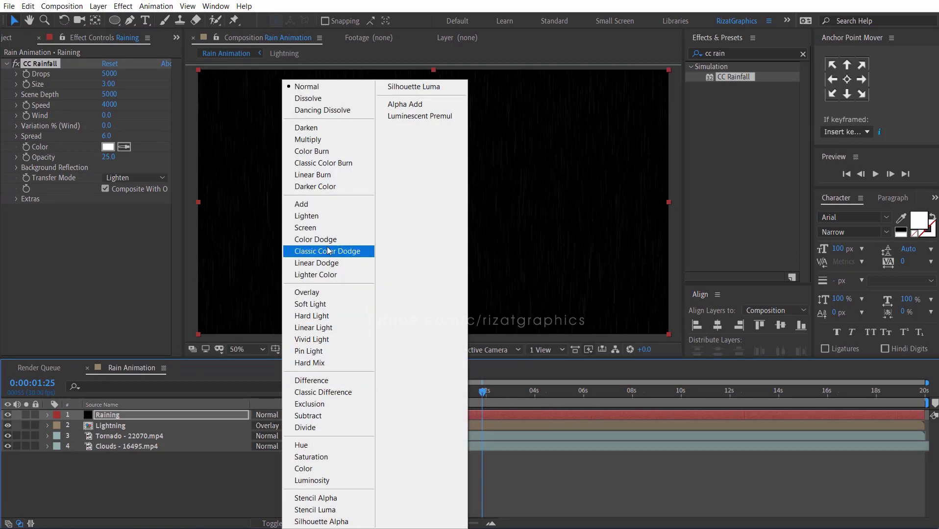
{"action": "left_click", "coordinate": [324, 228]}
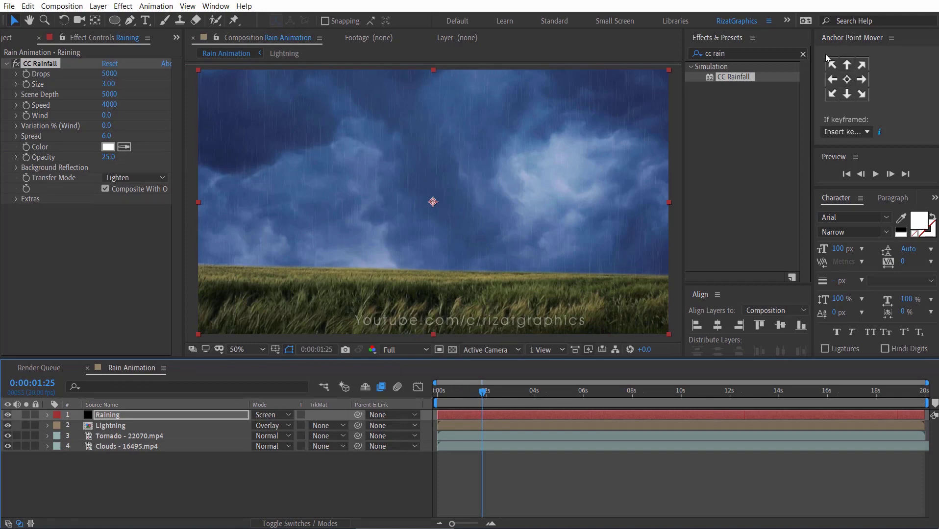
- Set CC Rainfall Drops to 20000 and Wind to 1000, then edit Variation % (Wind)
{"action": "left_click", "coordinate": [803, 54]}
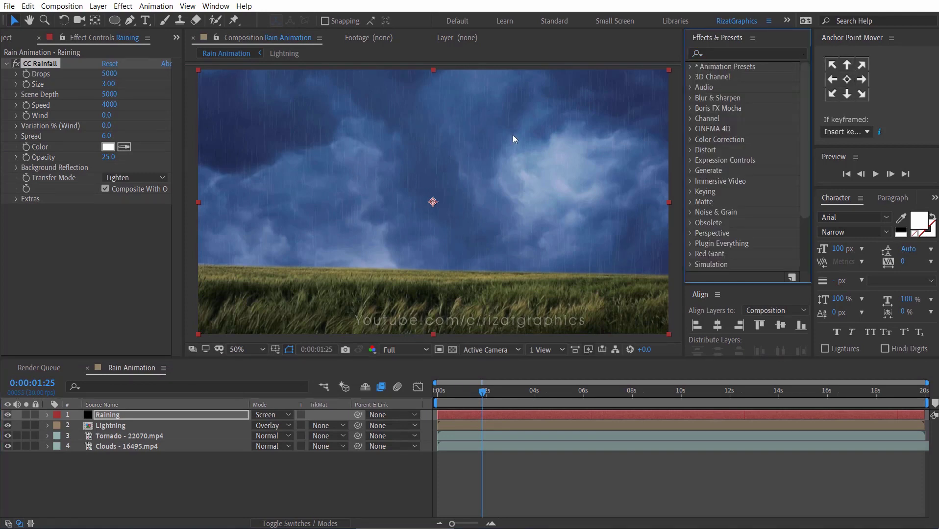
{"action": "left_click", "coordinate": [110, 73]}
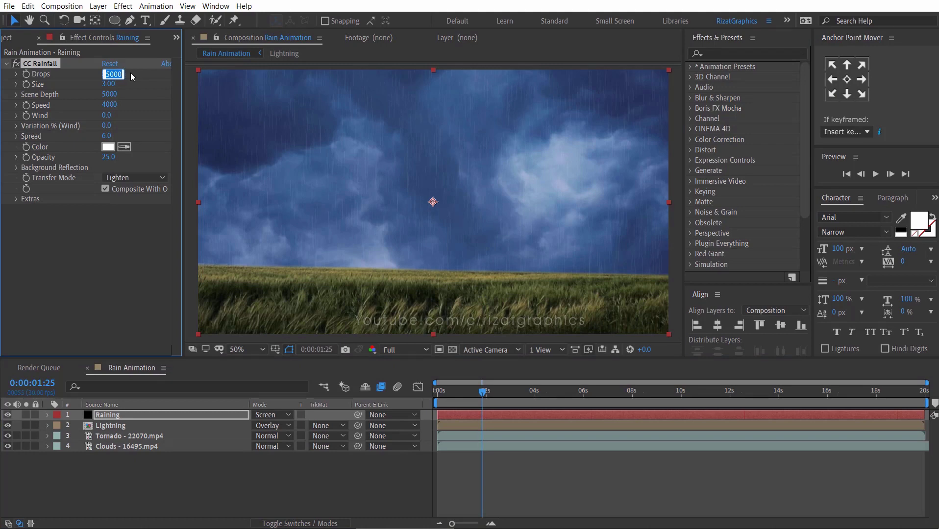
{"action": "type", "text": "20"}
{"action": "type", "text": "000"}
{"action": "key", "text": "Return"}
{"action": "left_click", "coordinate": [113, 113]}
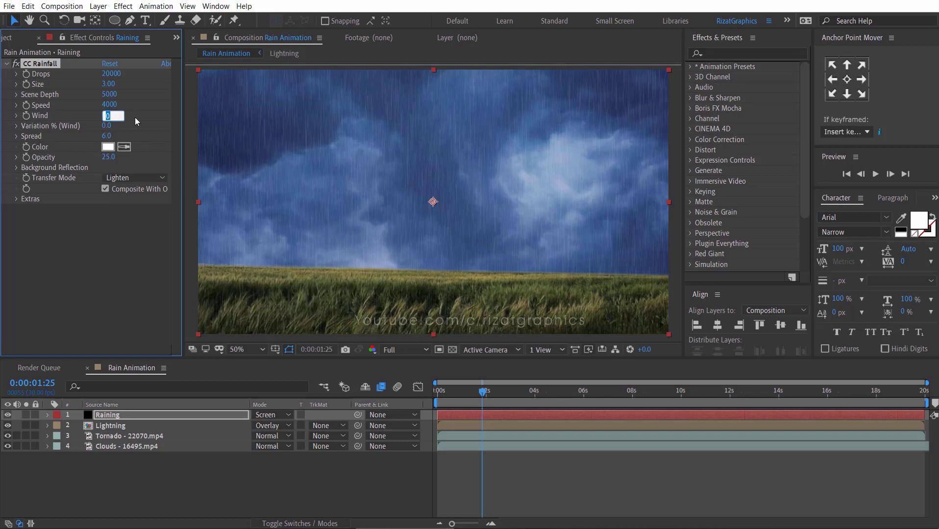
{"action": "key", "text": "Return"}
{"action": "left_click", "coordinate": [106, 126]}
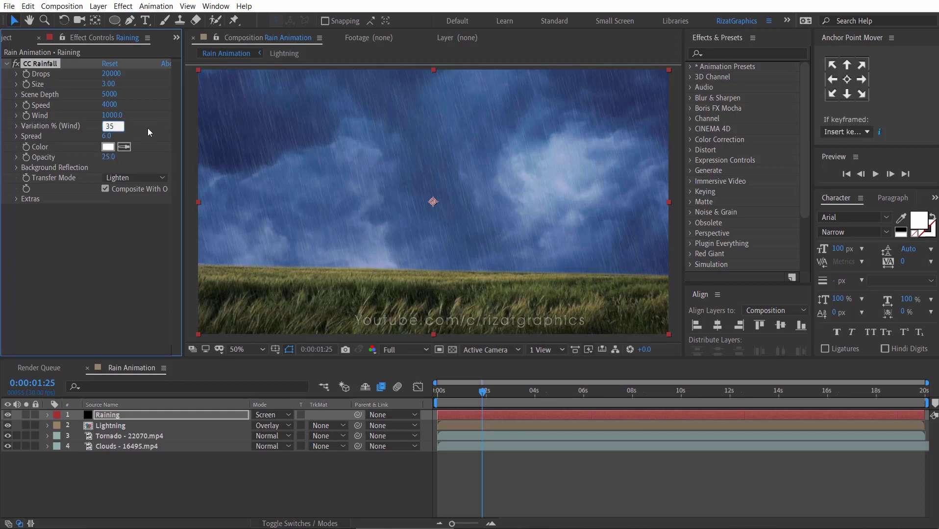
- Confirm Variation % (Wind) at 35, preview the rainy storm, then show the Project panel
{"action": "left_click", "coordinate": [148, 127]}
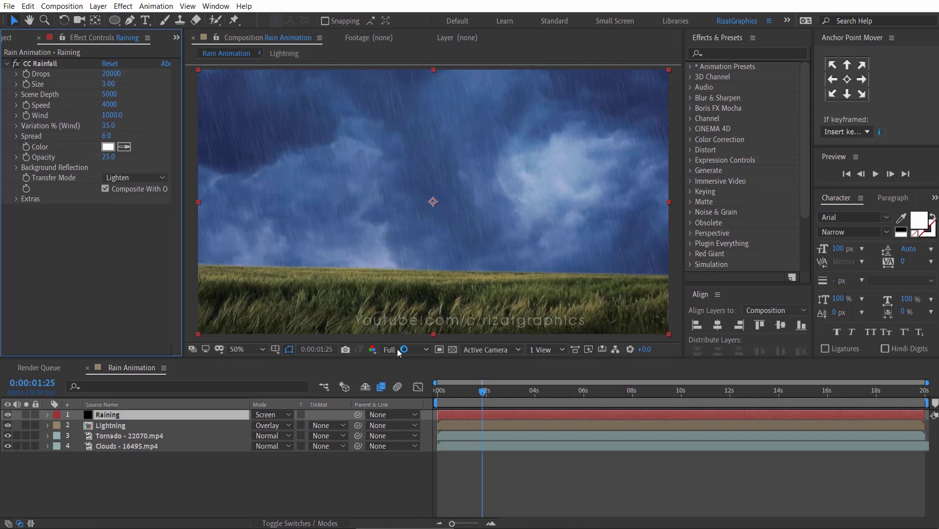
{"action": "left_click", "coordinate": [435, 392]}
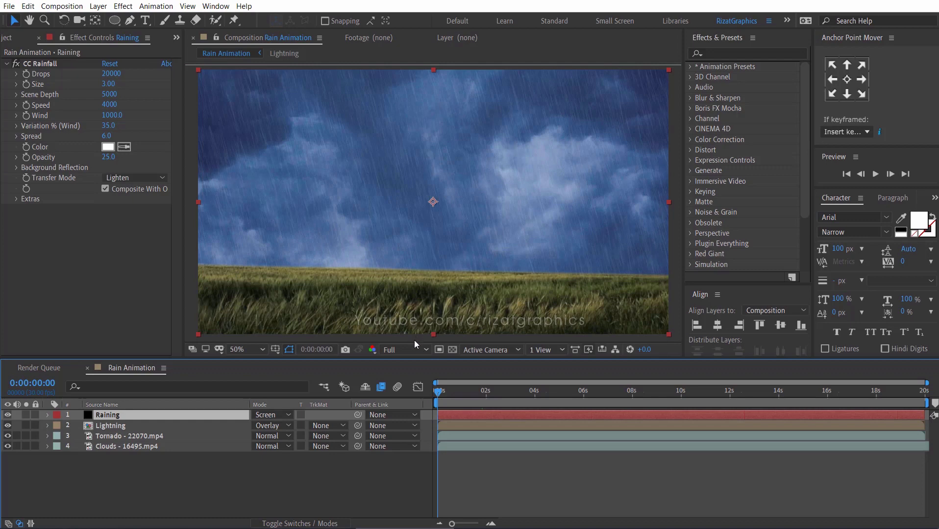
{"action": "left_click_drag", "start_coordinate": [412, 364], "coordinate": [412, 372]}
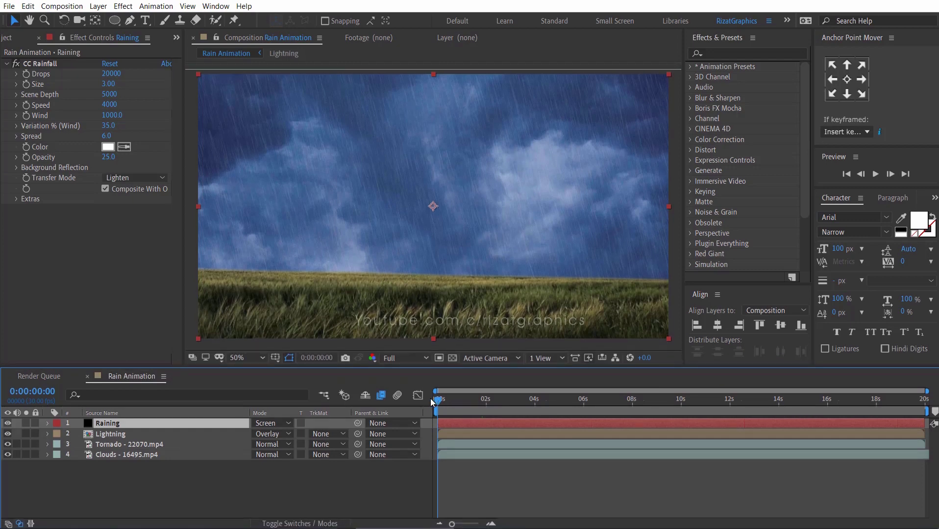
{"action": "left_click", "coordinate": [876, 174]}
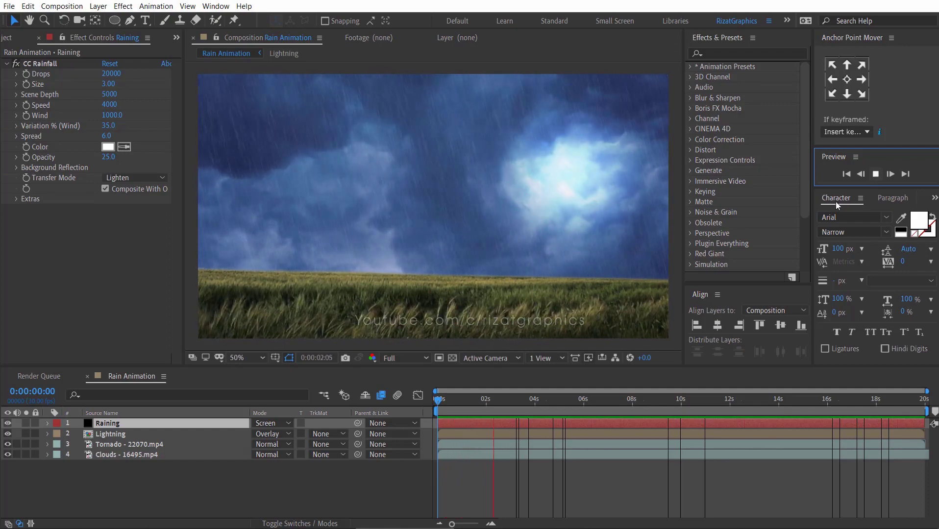
{"action": "key", "text": "space"}
{"action": "left_click", "coordinate": [433, 400]}
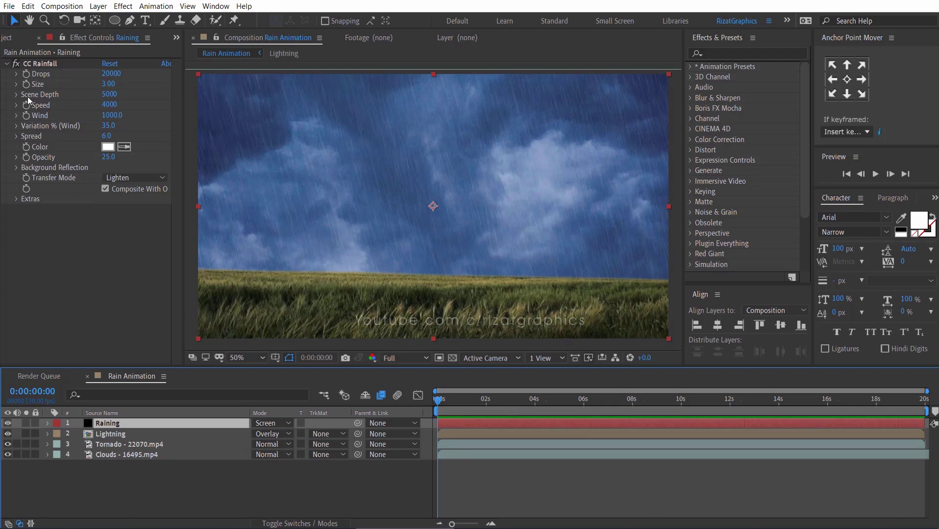
{"action": "left_click", "coordinate": [11, 37]}
- Import Lightning Strike.mov and the rain-storm audio from the Rain Animation folder
{"action": "left_click", "coordinate": [8, 7]}
{"action": "mouse_move", "coordinate": [53, 162]}
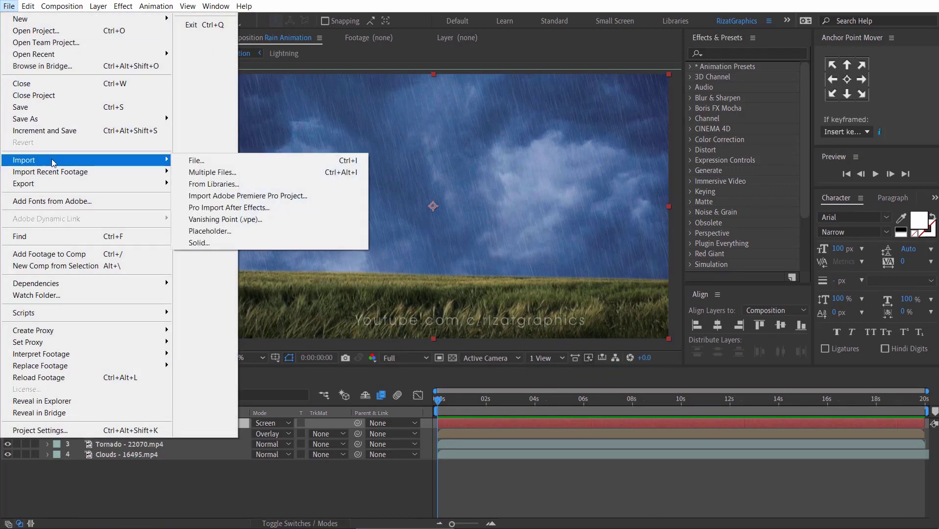
{"action": "left_click", "coordinate": [207, 160]}
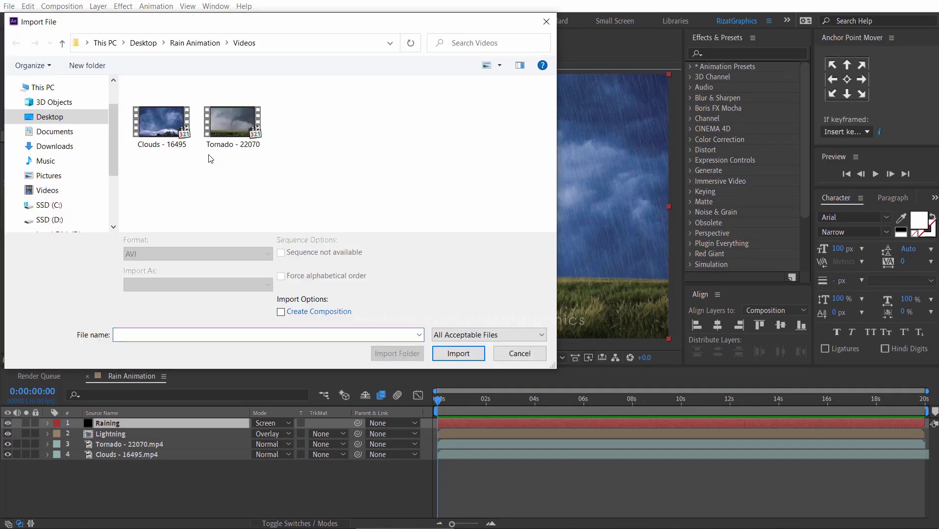
{"action": "left_click", "coordinate": [204, 43]}
{"action": "left_click_drag", "start_coordinate": [289, 155], "coordinate": [225, 123]}
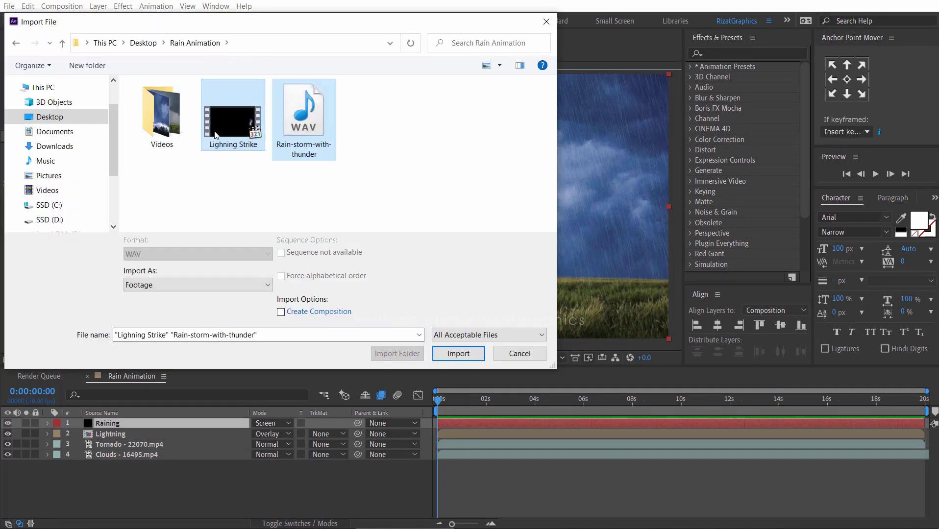
{"action": "left_click", "coordinate": [458, 353]}
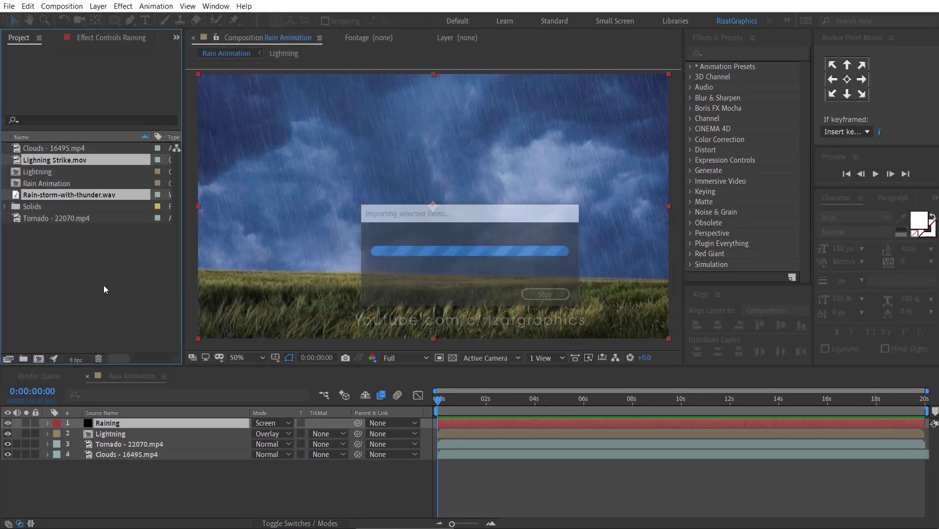
{"action": "left_click", "coordinate": [98, 277]}
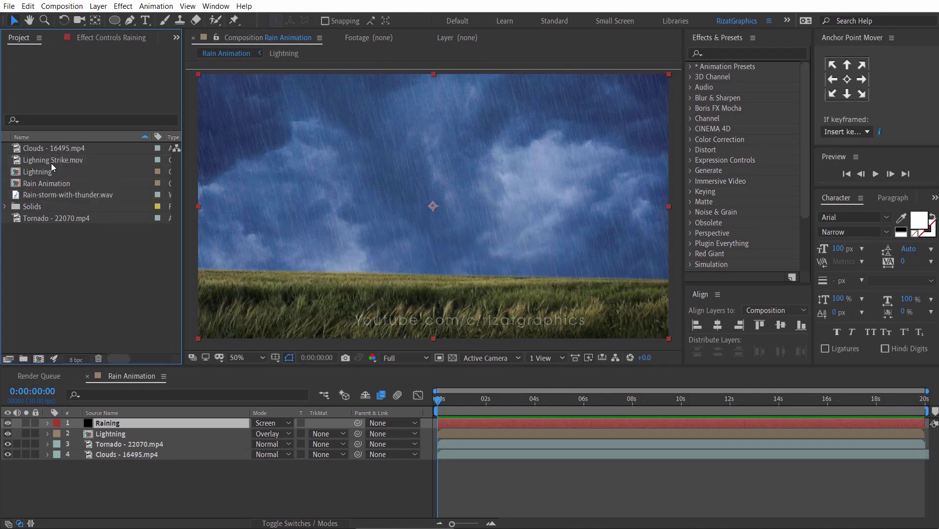
- Add Lightning Strike as the top layer, flip it horizontally, and nudge it slightly lower
{"action": "left_click_drag", "start_coordinate": [50, 163], "coordinate": [63, 422]}
{"action": "left_click", "coordinate": [478, 399]}
{"action": "right_click", "coordinate": [486, 422]}
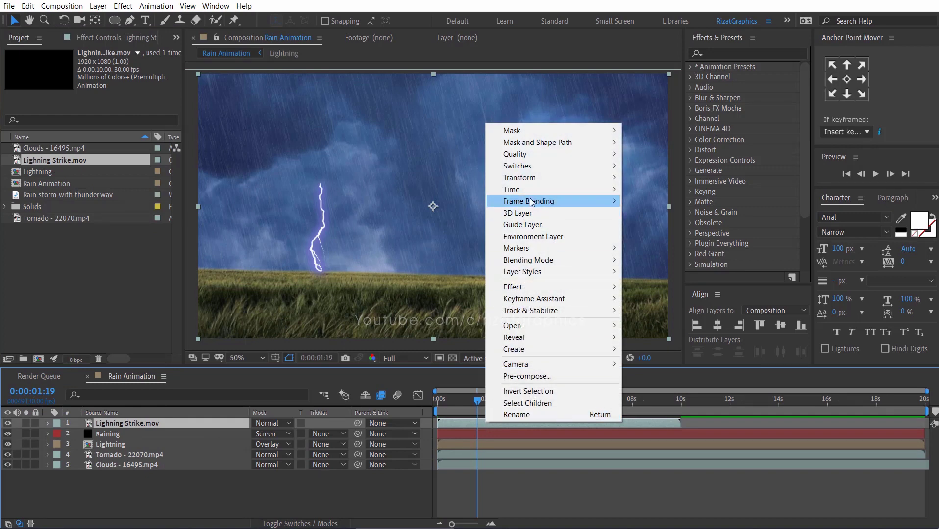
{"action": "mouse_move", "coordinate": [533, 181]}
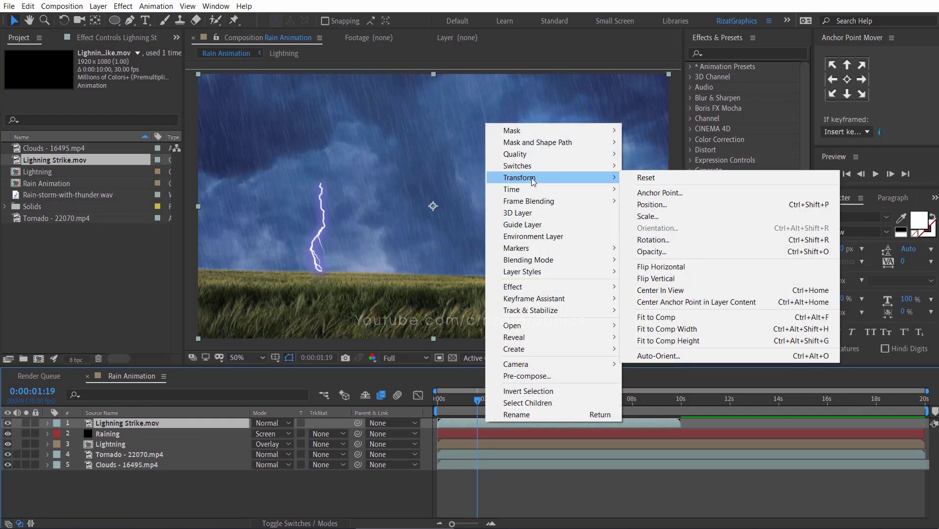
{"action": "left_click", "coordinate": [659, 264]}
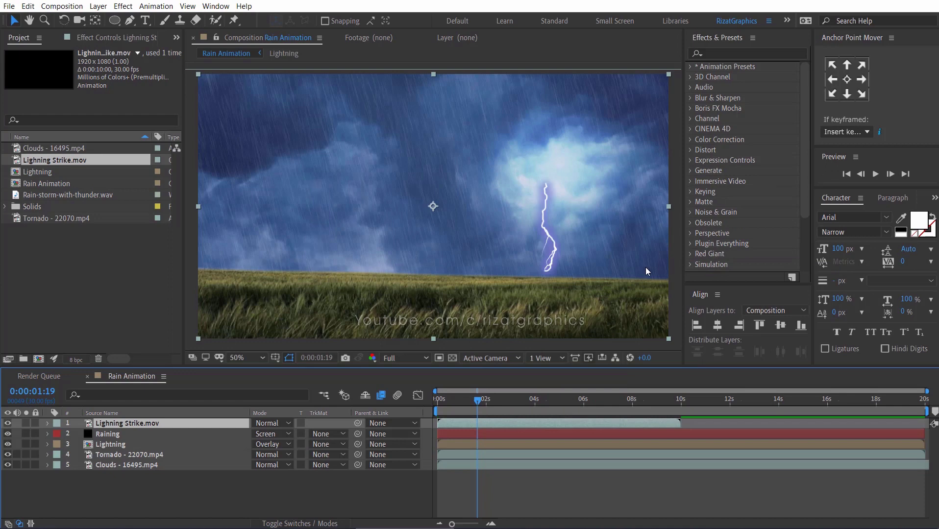
{"action": "left_click_drag", "start_coordinate": [563, 253], "coordinate": [563, 255]}
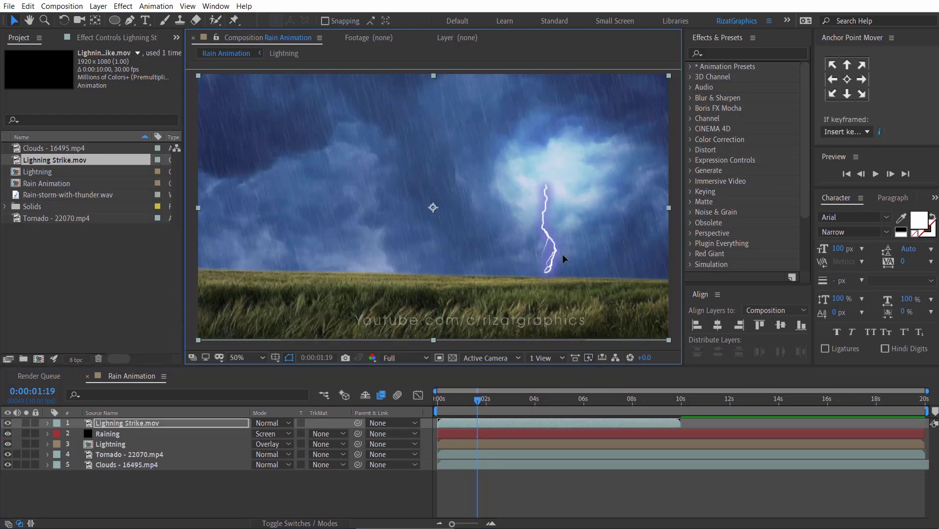
- Preview the composition and return to the frame showing the bolt
{"action": "key", "text": "space"}
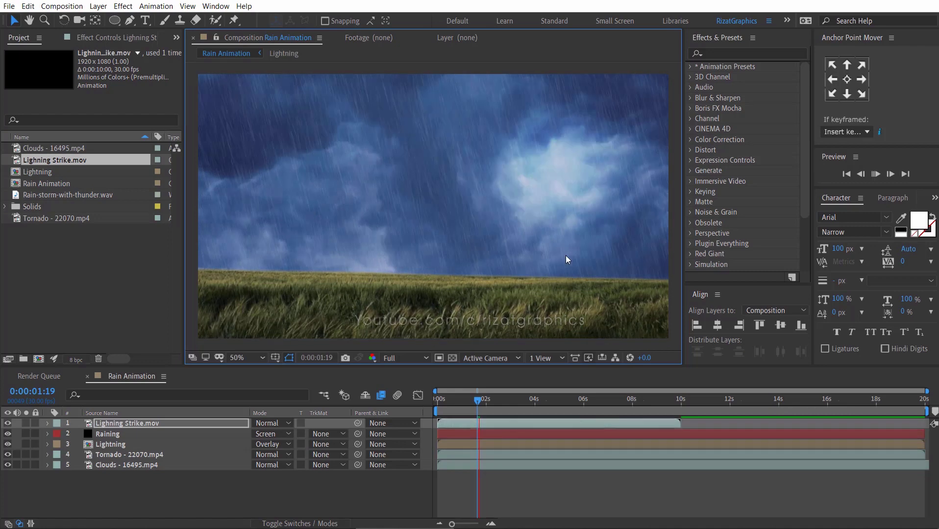
{"action": "left_click", "coordinate": [480, 400]}
{"action": "left_click_drag", "start_coordinate": [479, 400], "coordinate": [469, 399]}
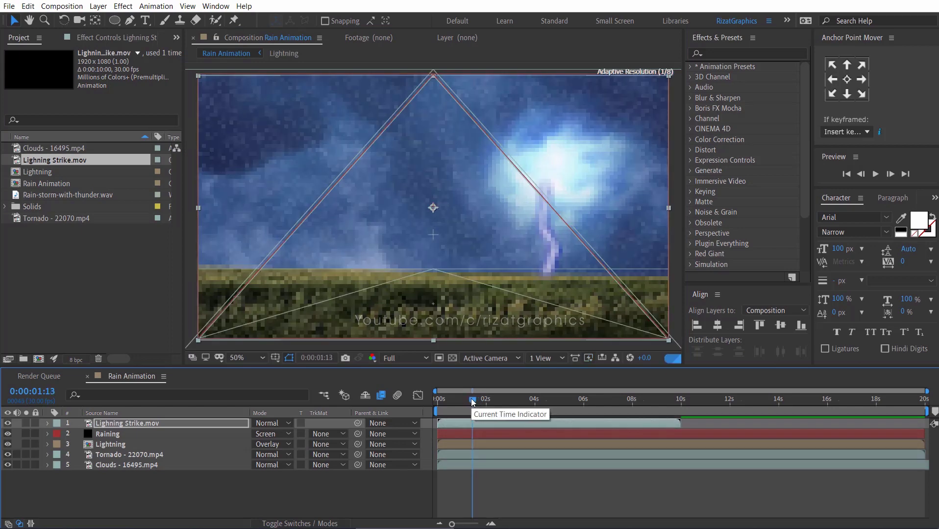
- Apply Hue/Saturation to the lightning layer and set Master Hue to 320°
{"action": "left_click", "coordinate": [739, 54]}
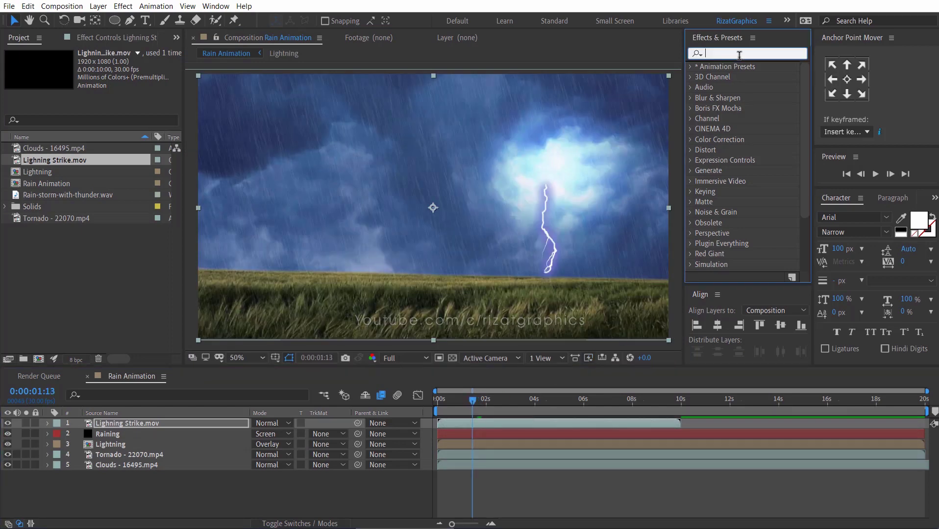
{"action": "type", "text": "hue"}
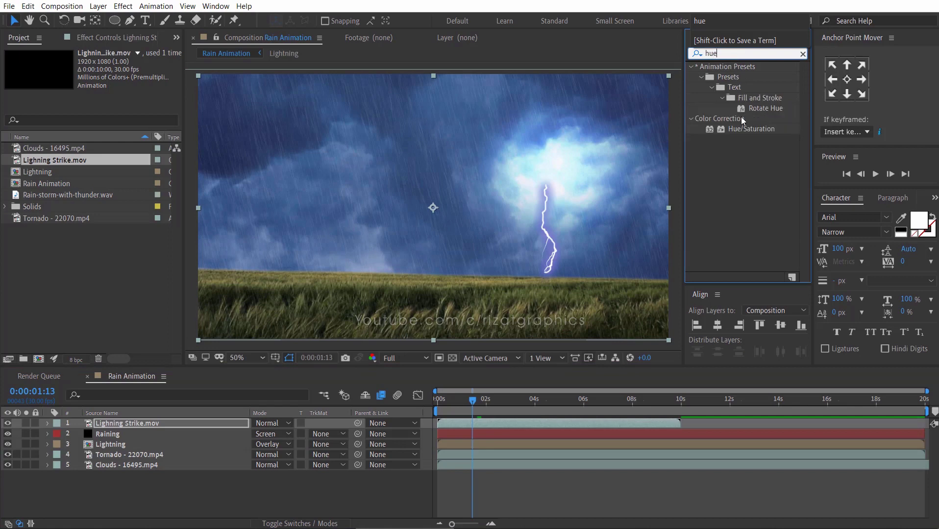
{"action": "left_click_drag", "start_coordinate": [750, 129], "coordinate": [211, 422]}
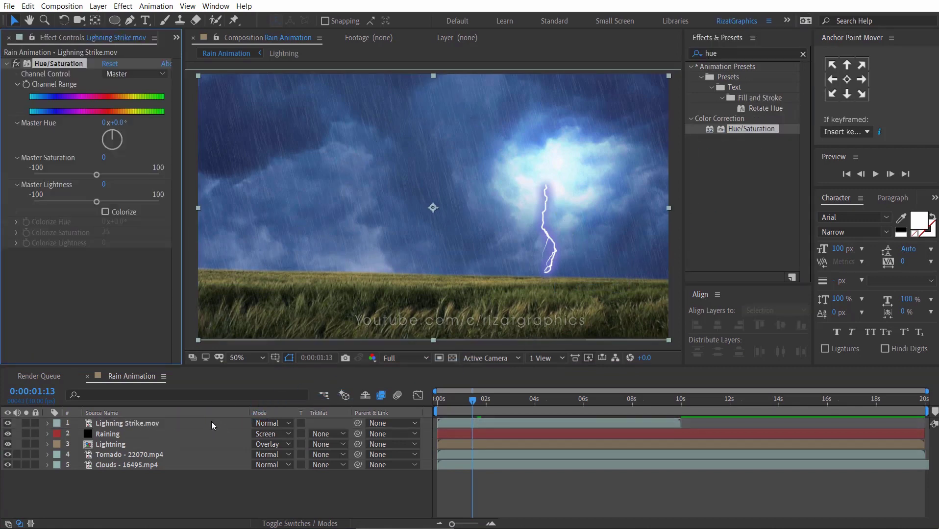
{"action": "left_click", "coordinate": [122, 127]}
{"action": "type", "text": "320"}
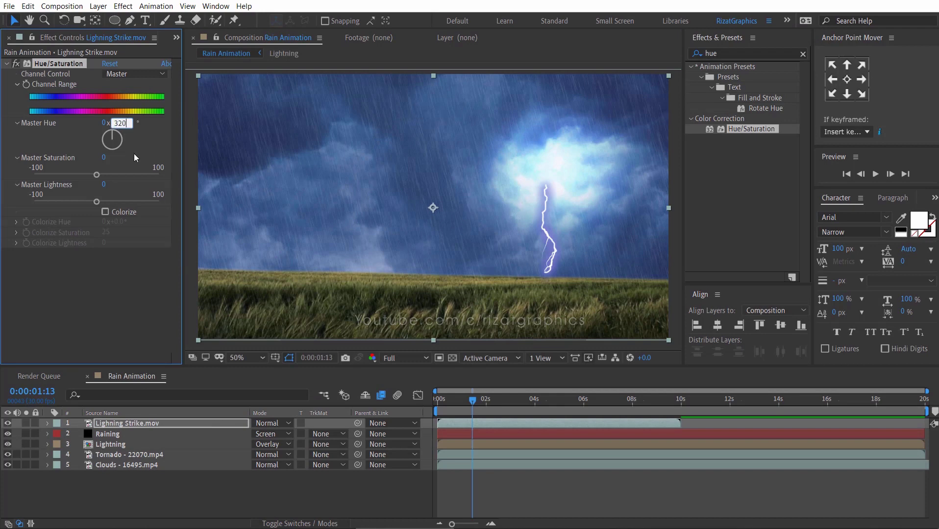
{"action": "key", "text": "Return"}
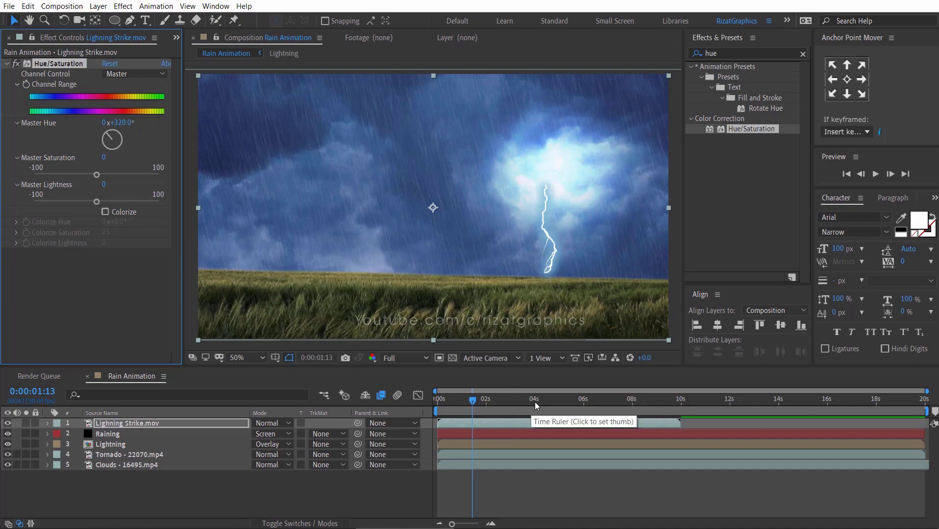
- Preview the recoloured bolt, raise it slightly in the frame, and clear the effects search
{"action": "left_click", "coordinate": [876, 175]}
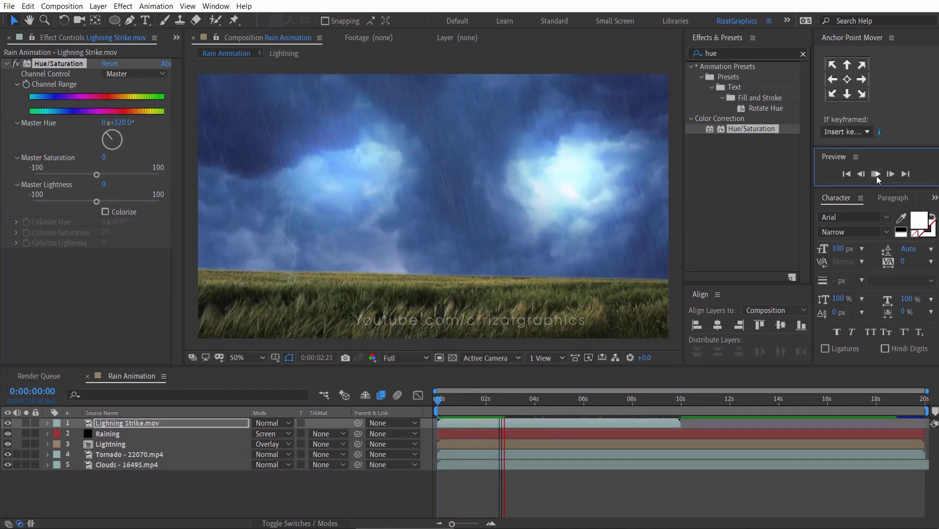
{"action": "key", "text": "space"}
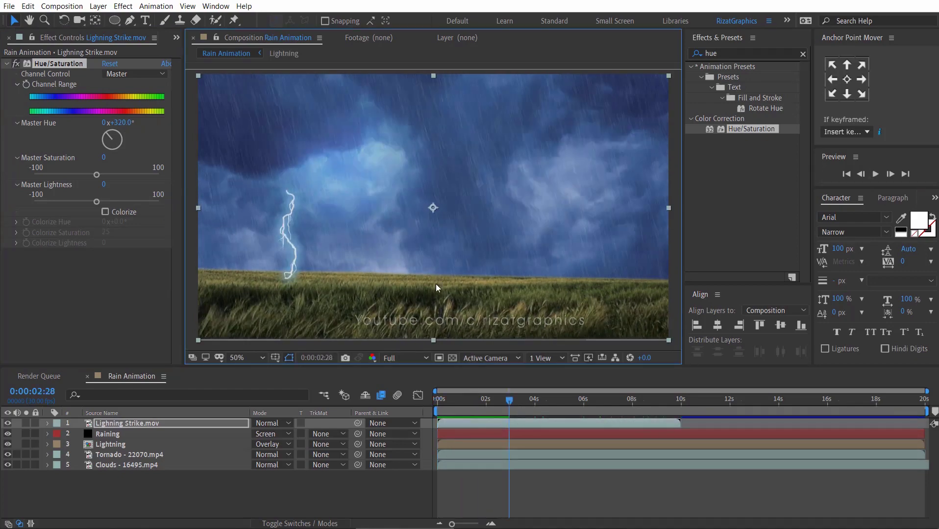
{"action": "left_click_drag", "start_coordinate": [378, 234], "coordinate": [378, 223]}
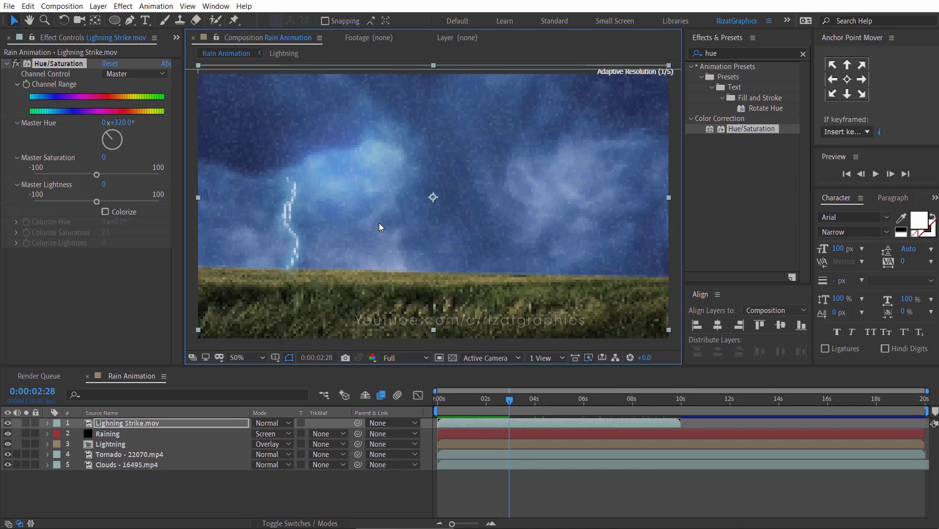
{"action": "left_click", "coordinate": [802, 54]}
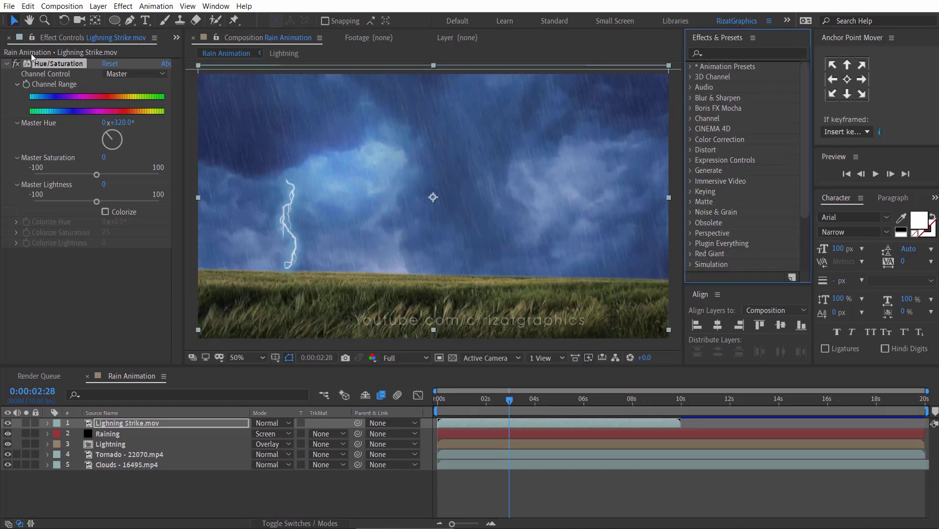
{"action": "left_click", "coordinate": [179, 40]}
- From the composition start, move Lightning Strike.mov below the Raining layer
{"action": "left_click", "coordinate": [189, 69]}
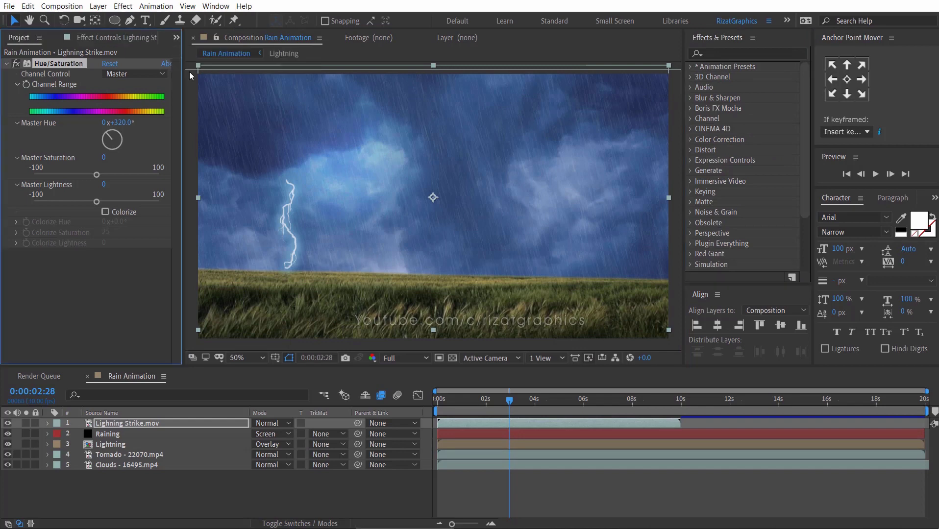
{"action": "left_click", "coordinate": [181, 489]}
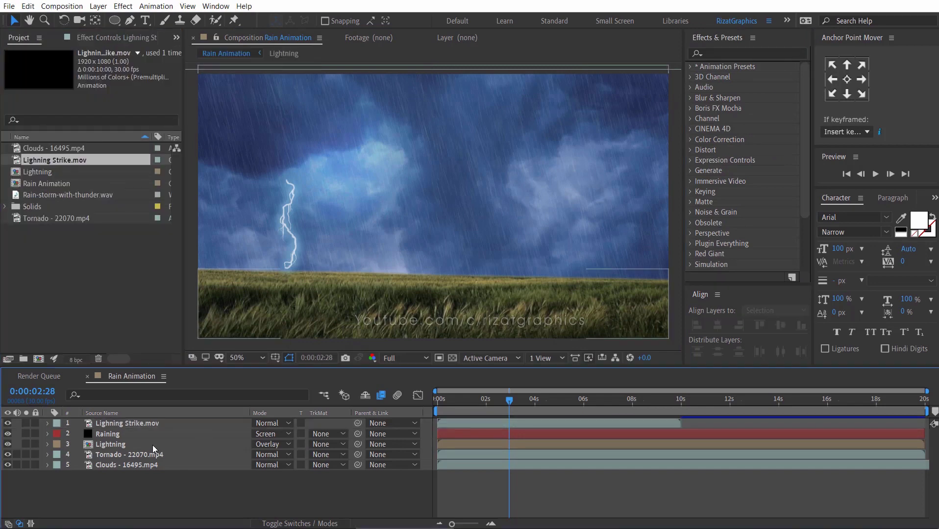
{"action": "key", "text": "Home"}
{"action": "left_click_drag", "start_coordinate": [140, 422], "coordinate": [140, 435]}
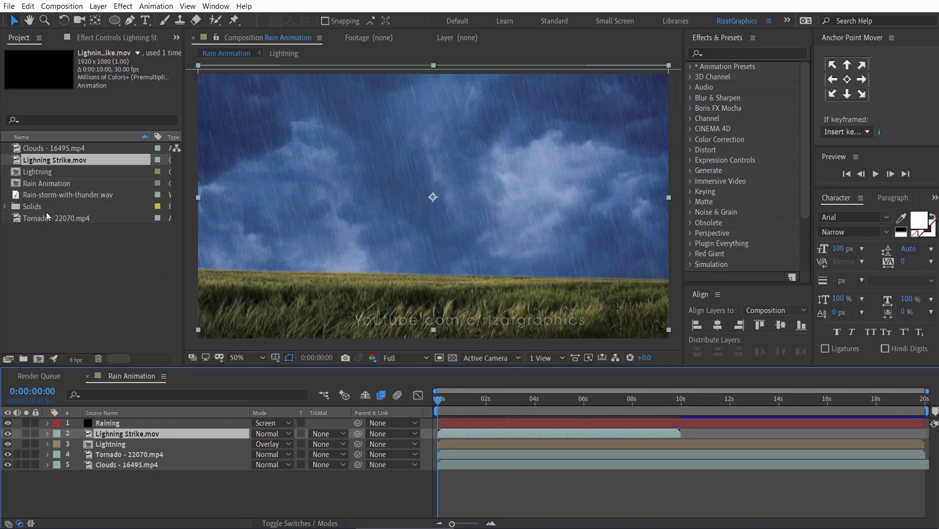
- Add Rain-storm-with-thunder.wav to the timeline and reveal its audio waveform
{"action": "left_click_drag", "start_coordinate": [40, 194], "coordinate": [50, 479]}
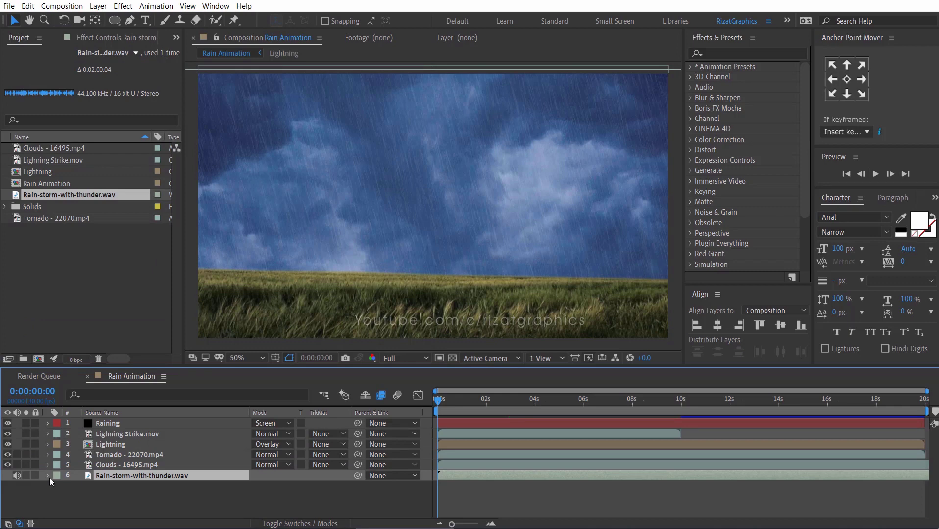
{"action": "left_click", "coordinate": [47, 476]}
{"action": "left_click", "coordinate": [58, 486]}
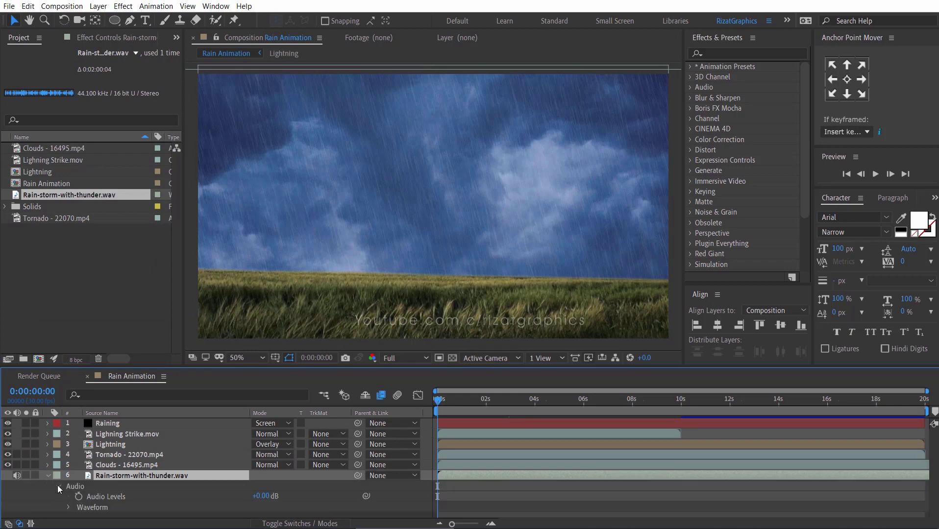
{"action": "left_click", "coordinate": [69, 507]}
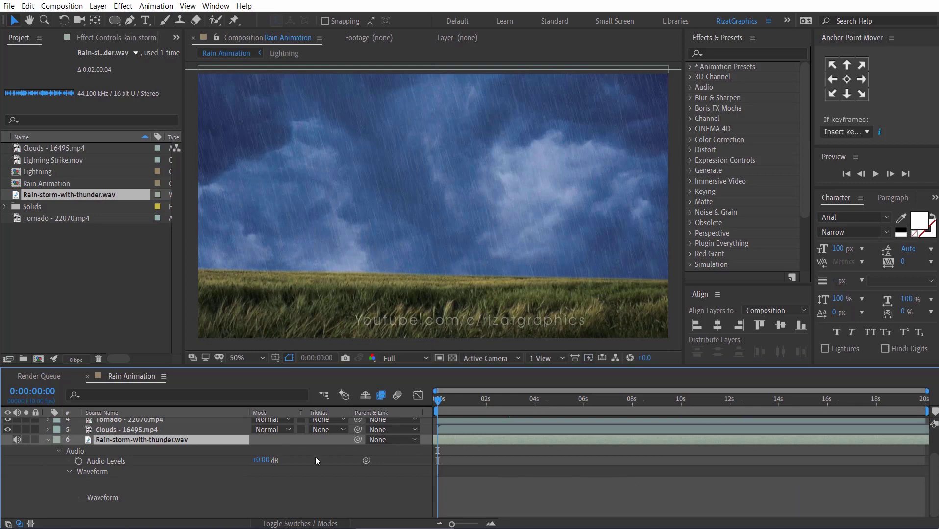
- Collapse the audio layer, enlarge the preview, and park the playhead where the bolt strikes
{"action": "left_click", "coordinate": [49, 440]}
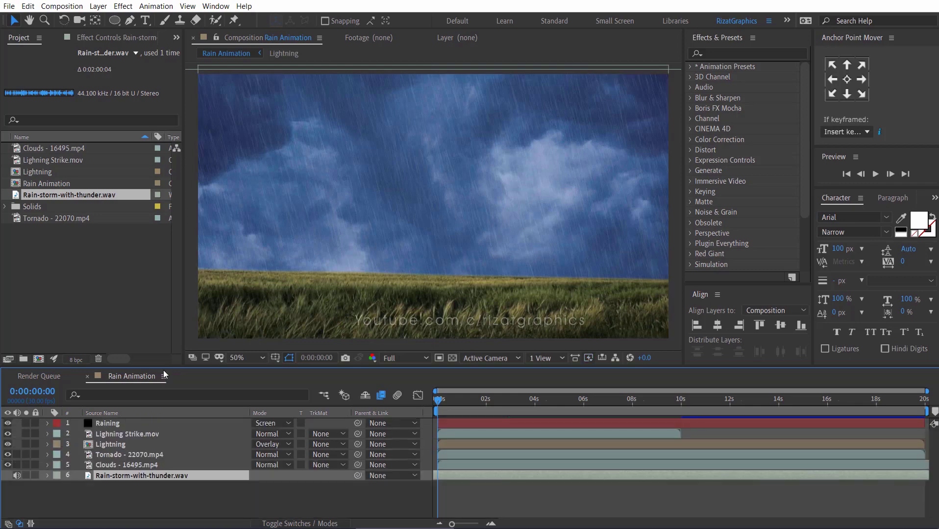
{"action": "left_click_drag", "start_coordinate": [163, 366], "coordinate": [162, 389]}
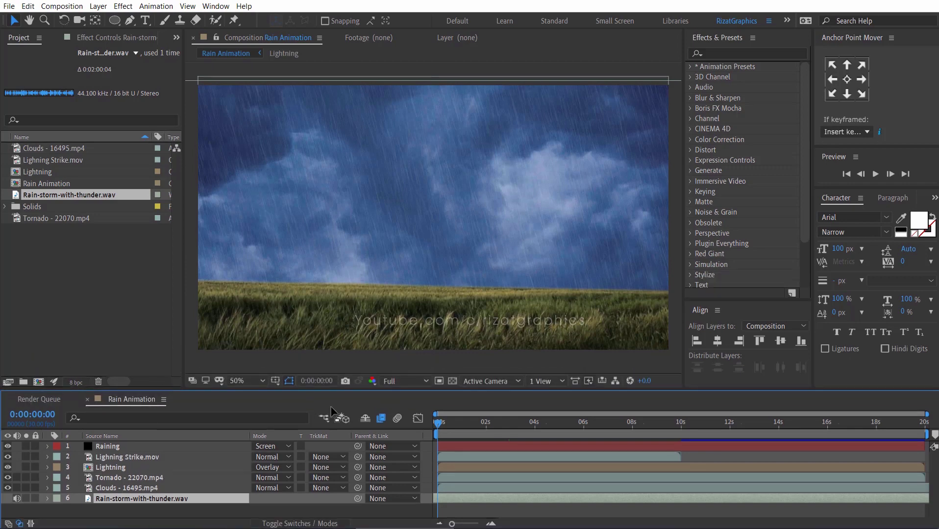
{"action": "left_click", "coordinate": [876, 177]}
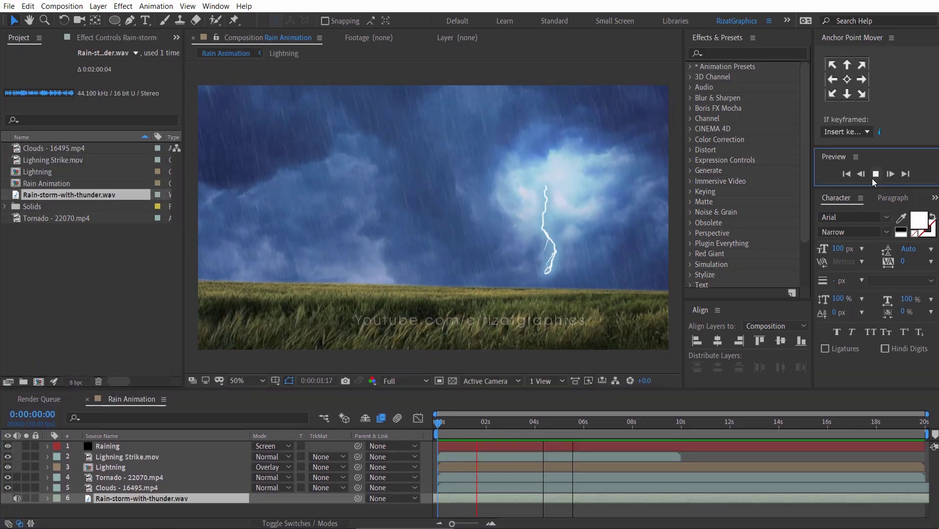
{"action": "left_click", "coordinate": [871, 179]}
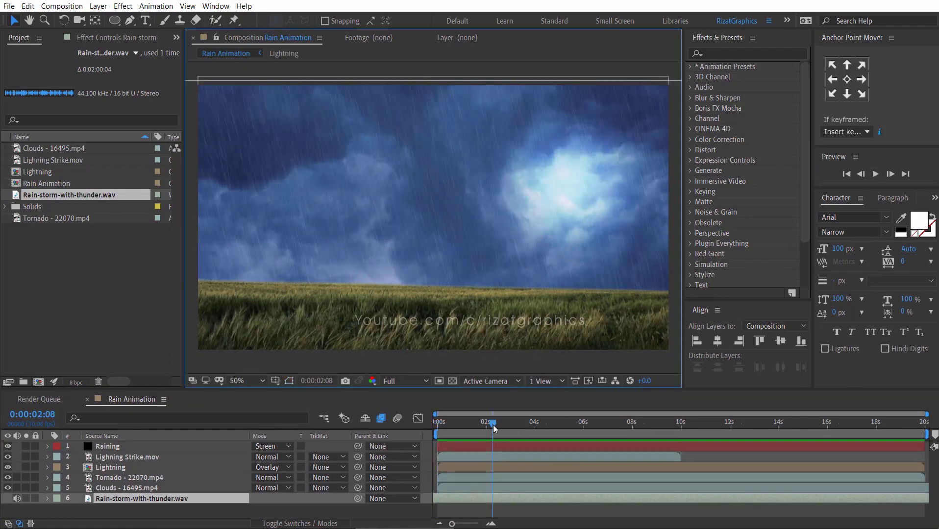
{"action": "left_click_drag", "start_coordinate": [492, 424], "coordinate": [474, 424]}
- Split Lightning Strike.mov at 0:00:01:17 and nudge the second part slightly lower
{"action": "left_click", "coordinate": [478, 457]}
{"action": "key", "text": "ctrl+shift+d"}
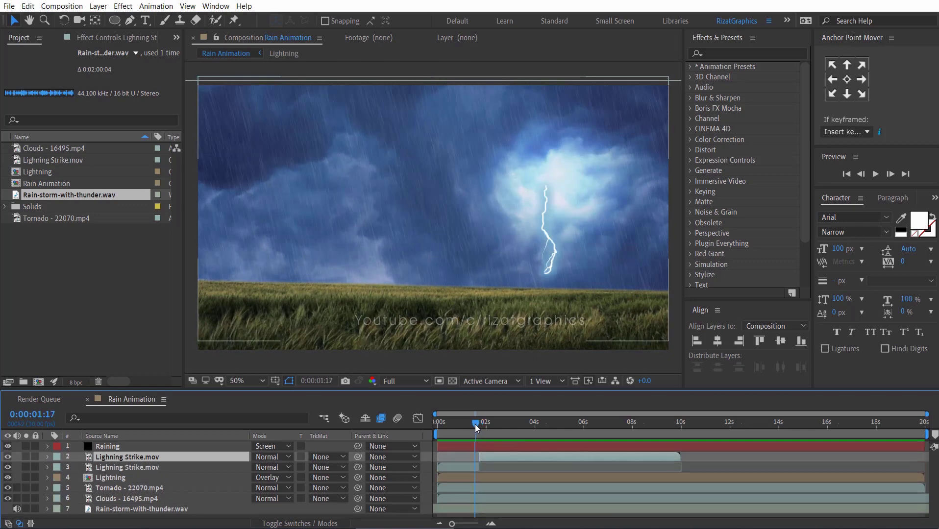
{"action": "left_click", "coordinate": [198, 468]}
{"action": "left_click_drag", "start_coordinate": [549, 236], "coordinate": [548, 254]}
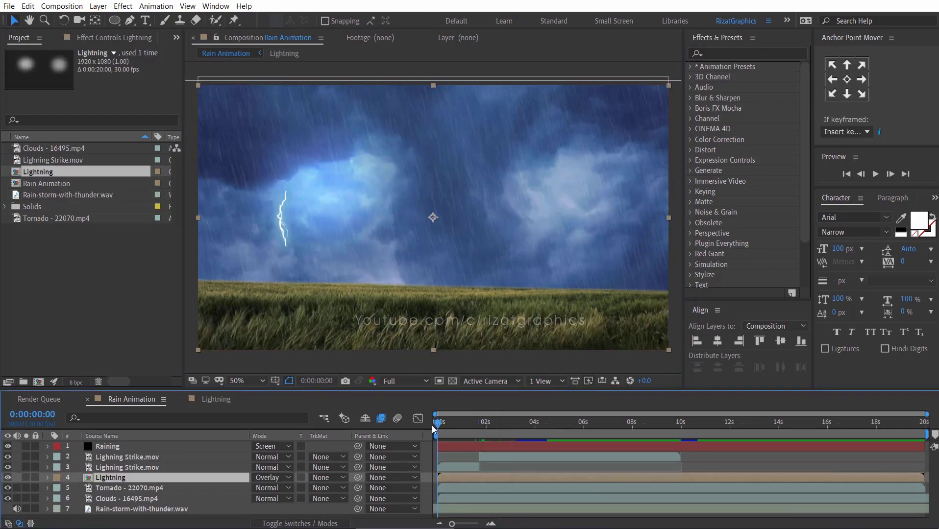
- Play the Rain Animation preview from the first frame
{"action": "left_click", "coordinate": [432, 425]}
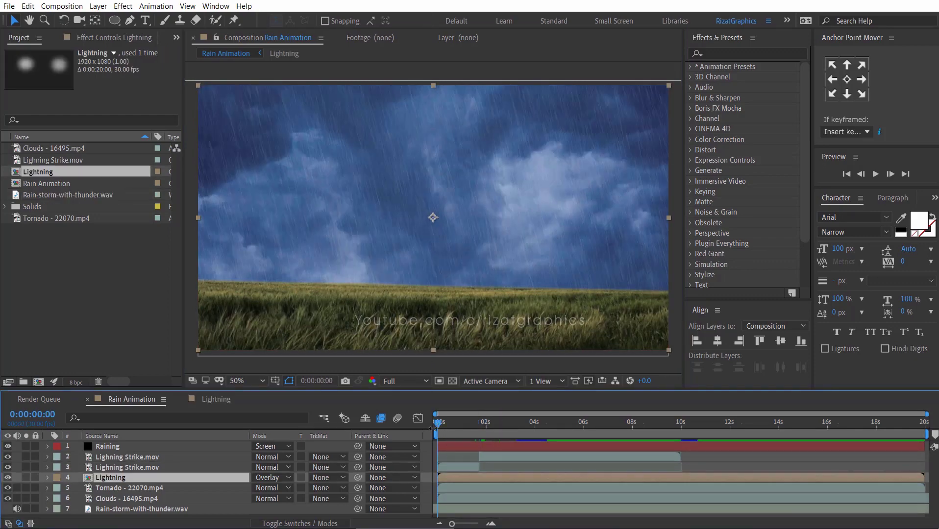
{"action": "left_click", "coordinate": [874, 177]}
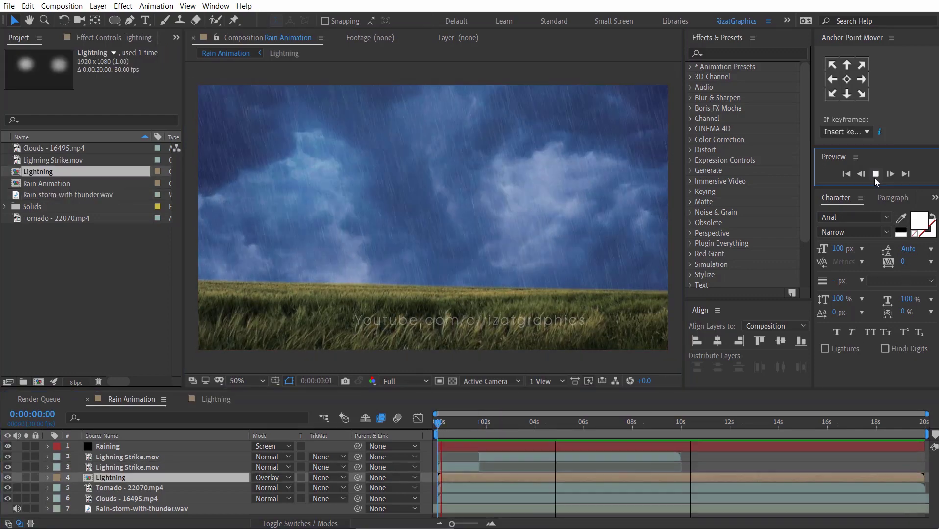